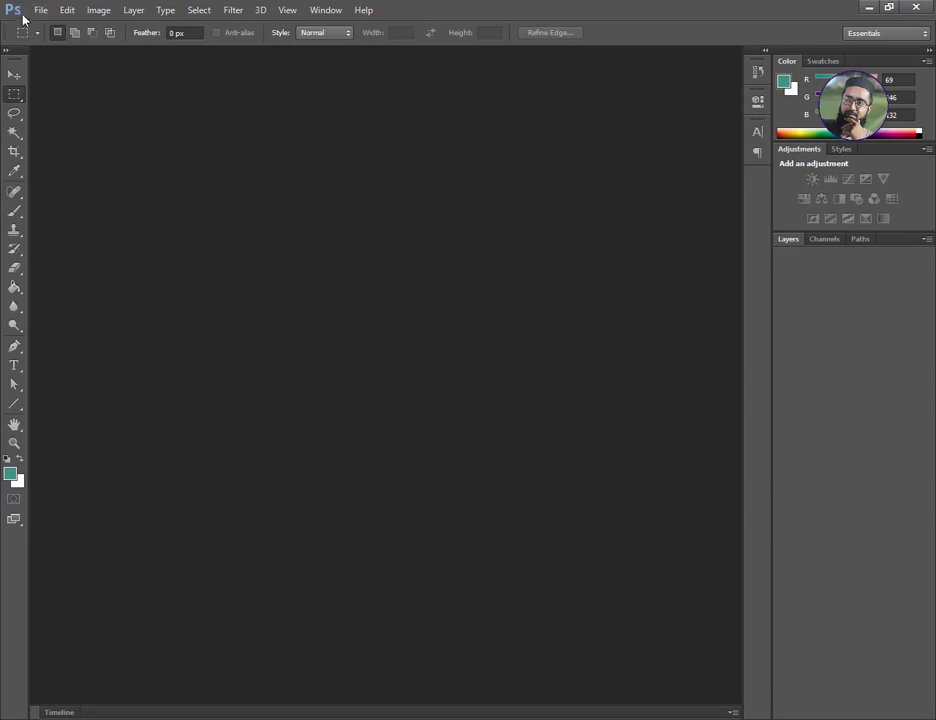
# Create a new CMYK document 12 inches wide and 8 inches high at 300 pixels per inch
pyautogui.click(40, 13)
pyautogui.click(40, 26)
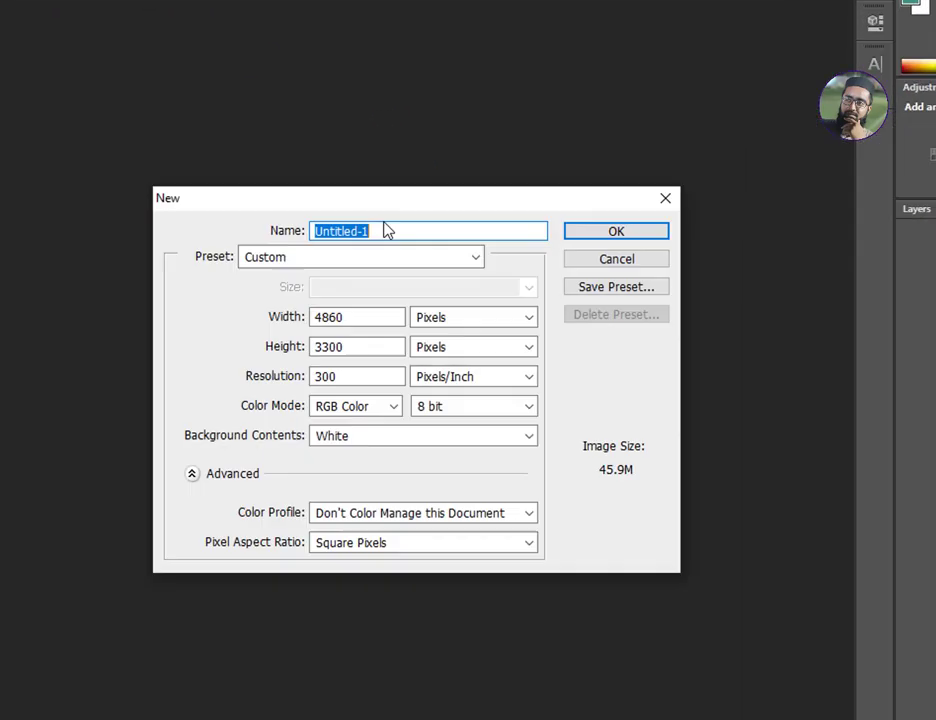
pyautogui.click(451, 317)
pyautogui.click(464, 353)
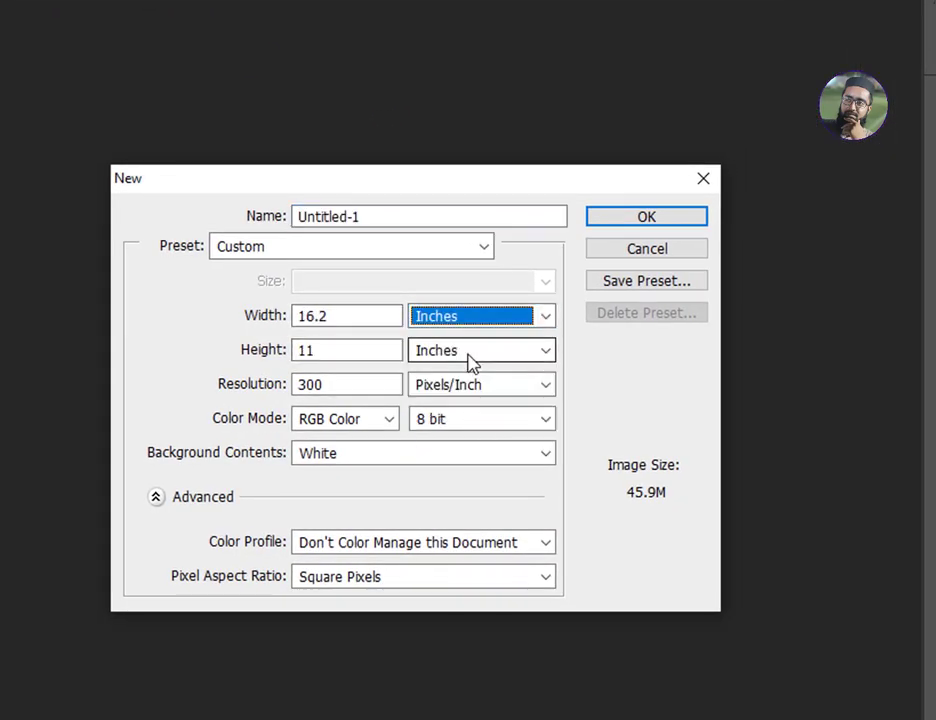
pyautogui.moveTo(358, 318); pyautogui.dragTo(226, 318)
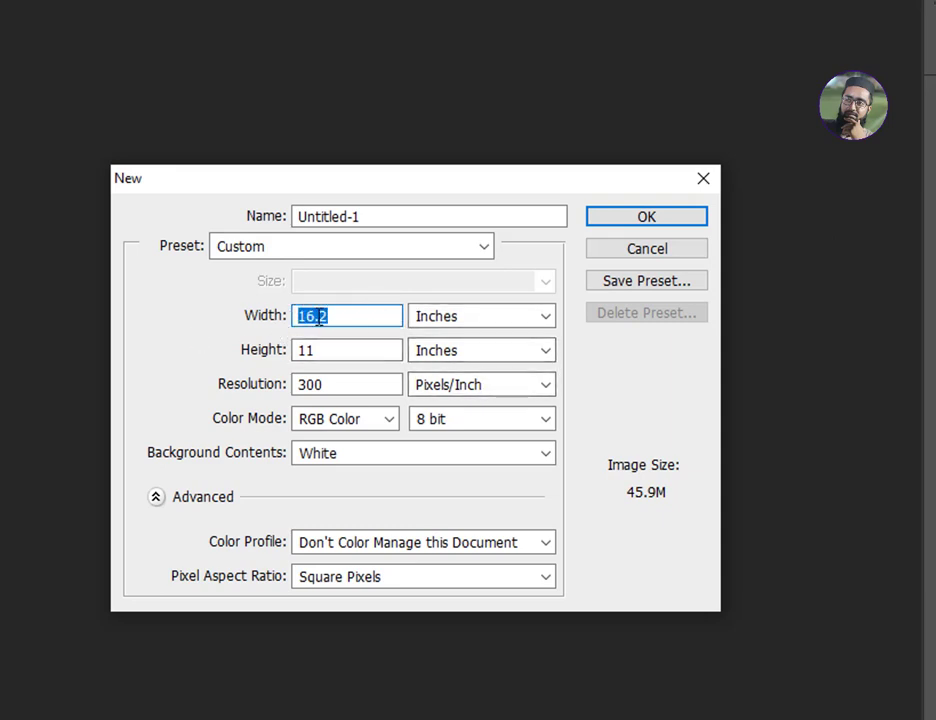
pyautogui.press('Tab')
pyautogui.press('Tab')
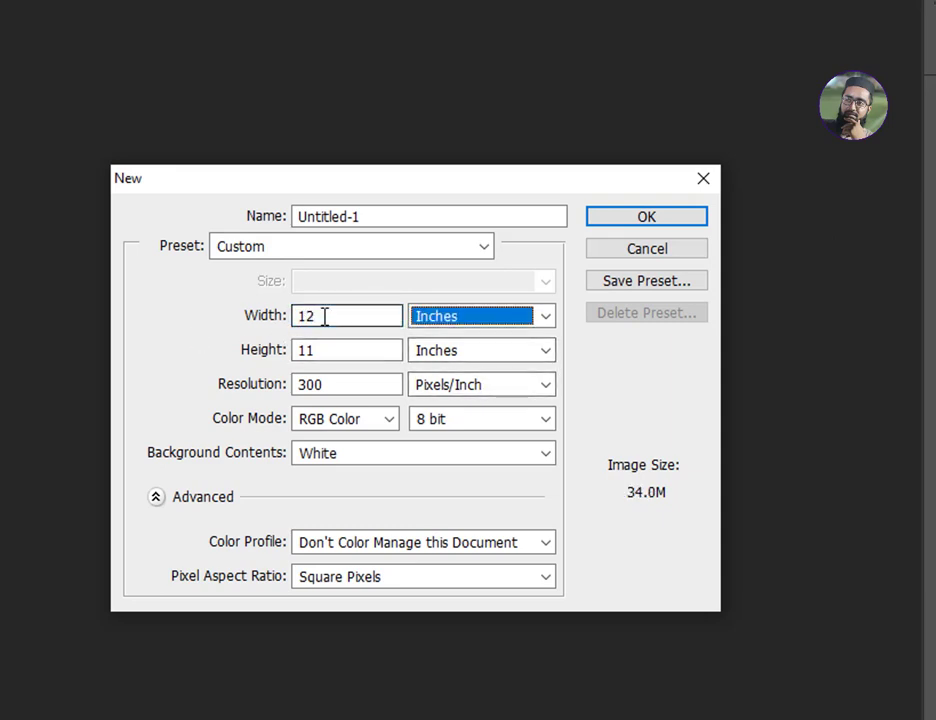
pyautogui.write('8')
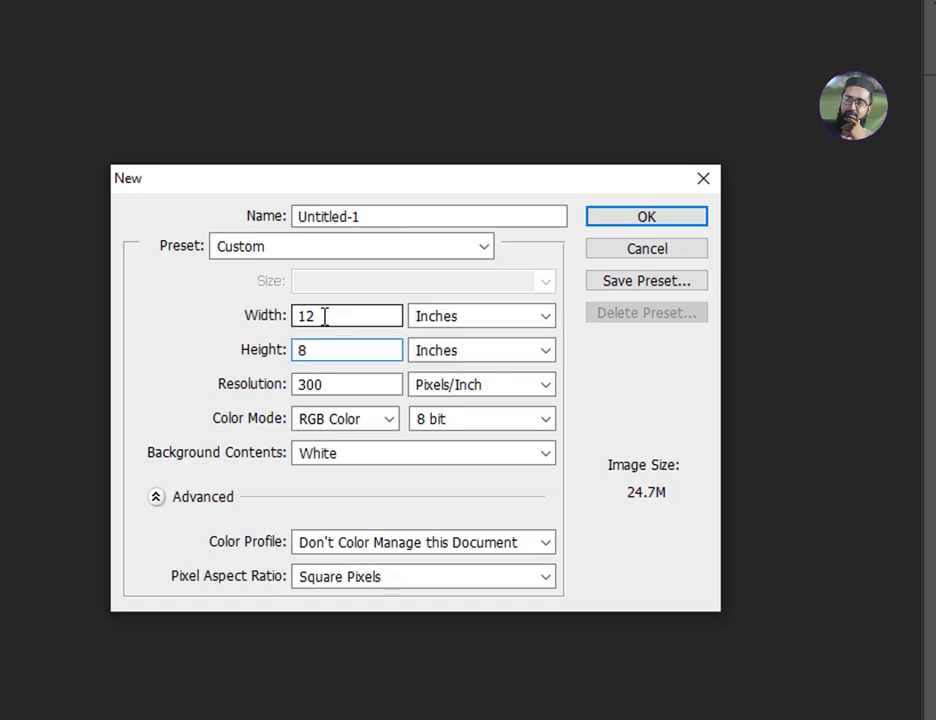
pyautogui.click(362, 420)
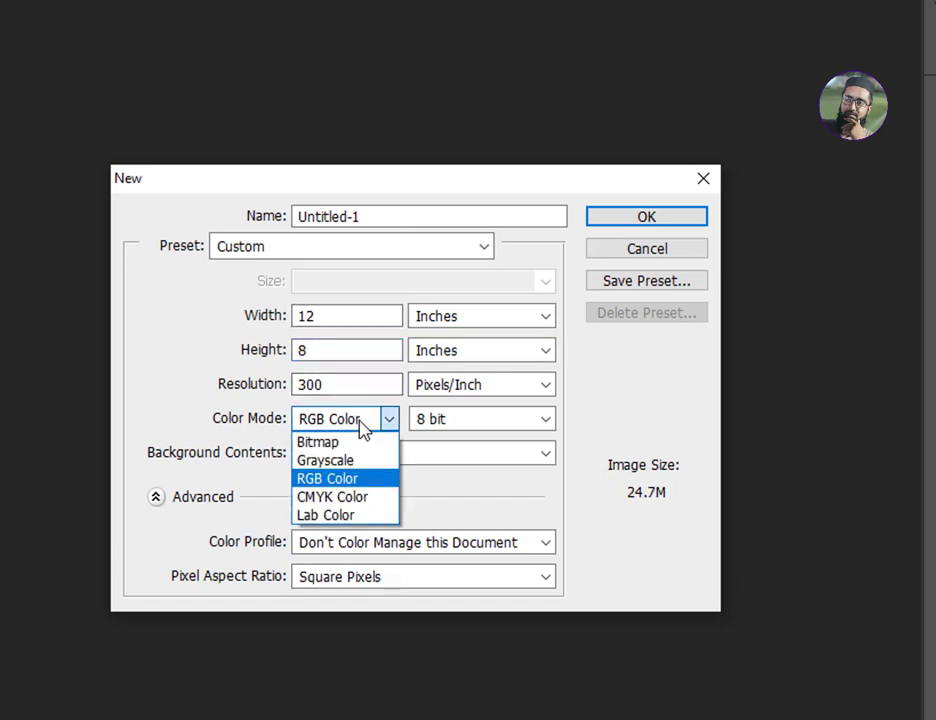
pyautogui.click(336, 499)
pyautogui.click(640, 220)
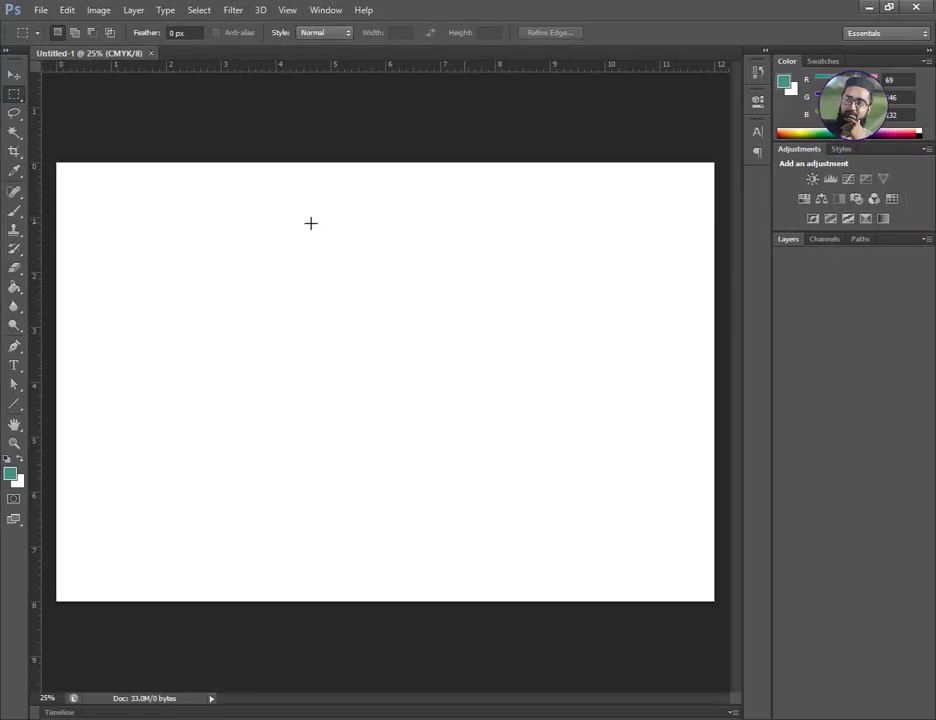
# Place guides along all four edges of the canvas and a vertical guide through its centre
pyautogui.moveTo(36, 359); pyautogui.dragTo(385, 366)
pyautogui.moveTo(36, 388); pyautogui.dragTo(714, 424)
pyautogui.moveTo(455, 66); pyautogui.dragTo(407, 602)
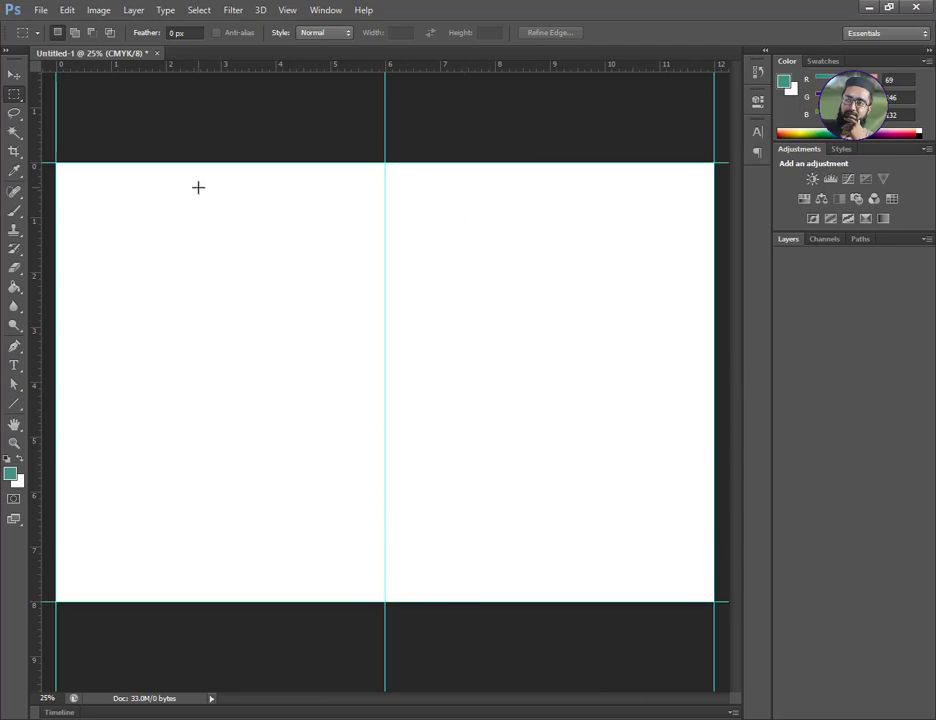
# Enlarge the canvas to 13 × 9 inches, keeping the centre anchor
pyautogui.hotkey('ctrl', '-')
pyautogui.click(67, 10)
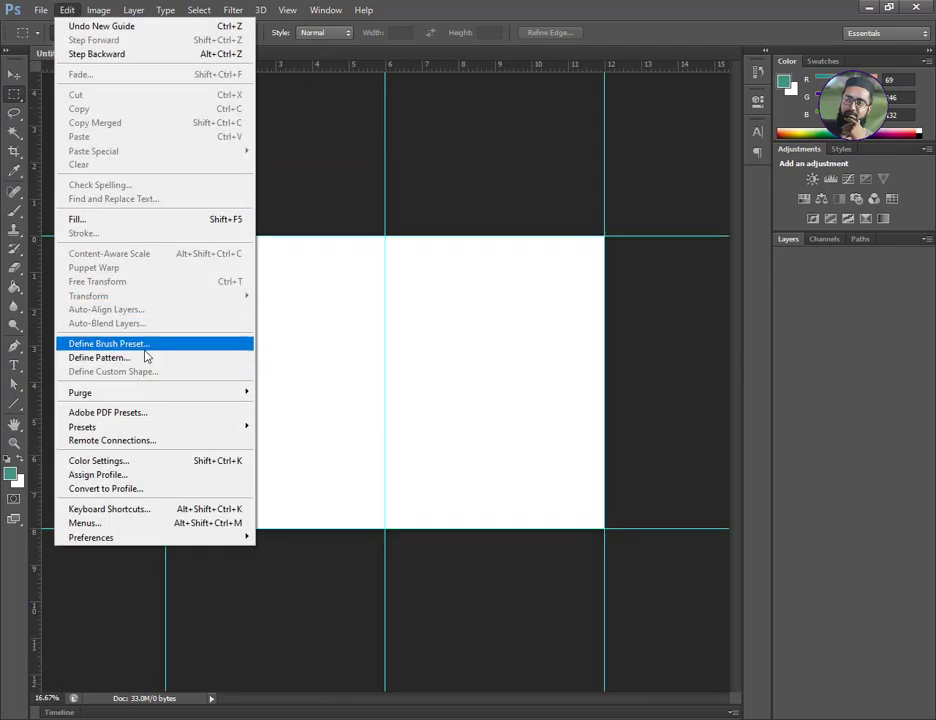
pyautogui.click(66, 10)
pyautogui.click(98, 10)
pyautogui.click(167, 130)
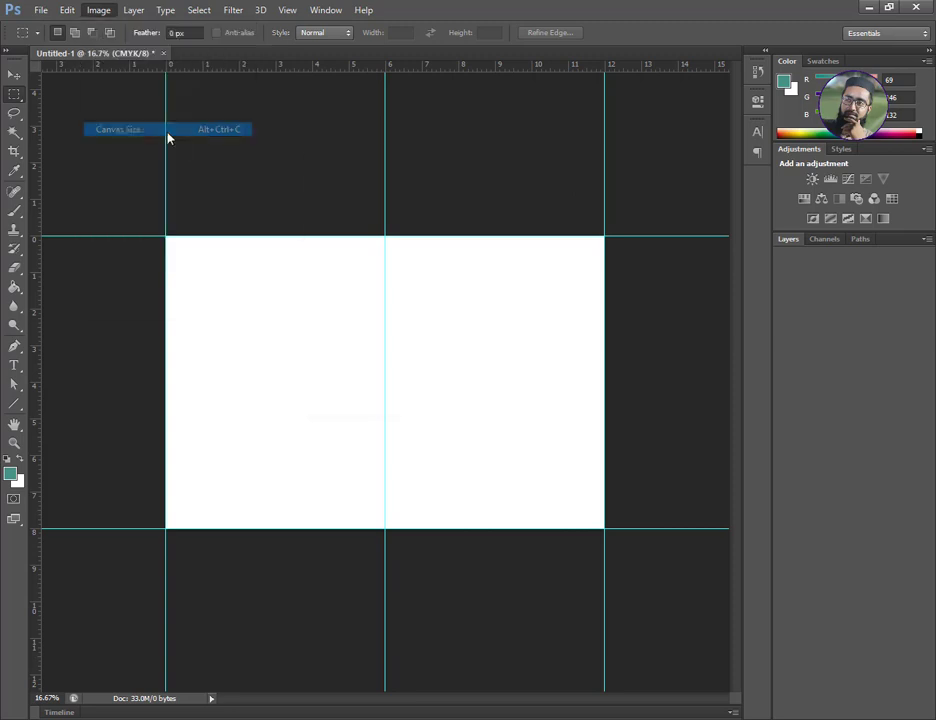
pyautogui.doubleClick(567, 204)
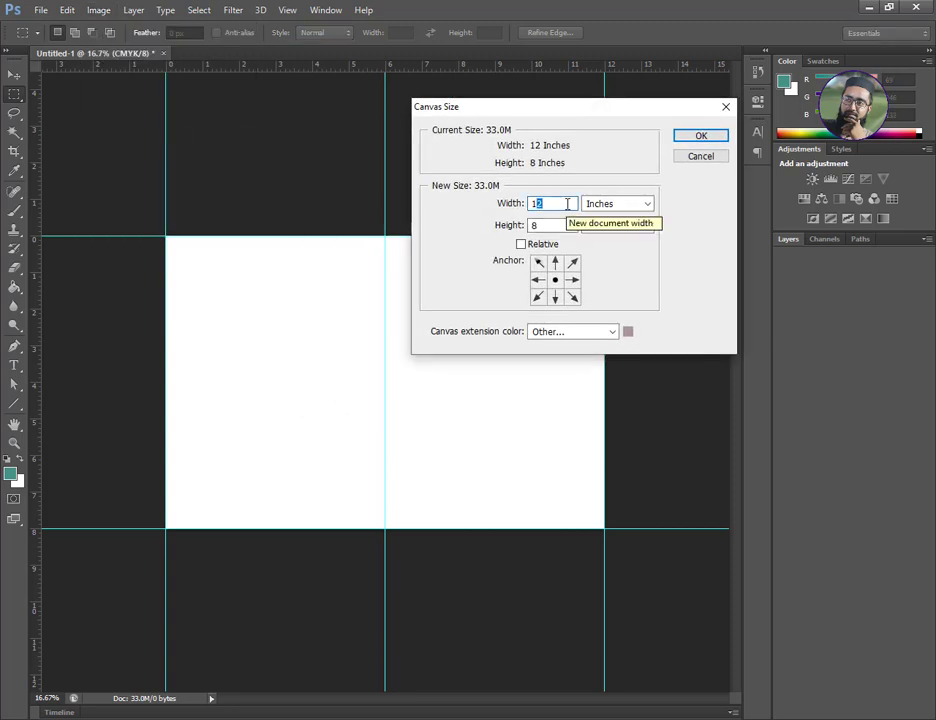
pyautogui.write('13')
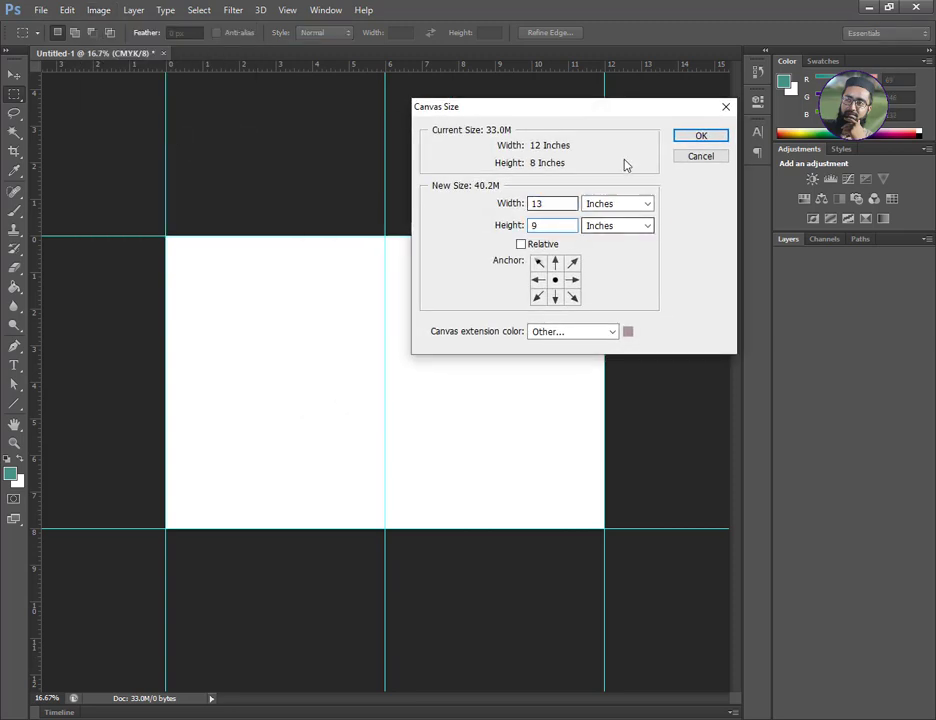
pyautogui.press('Return')
# Place guides along the four outer edges of the enlarged canvas
pyautogui.moveTo(36, 305); pyautogui.dragTo(148, 309)
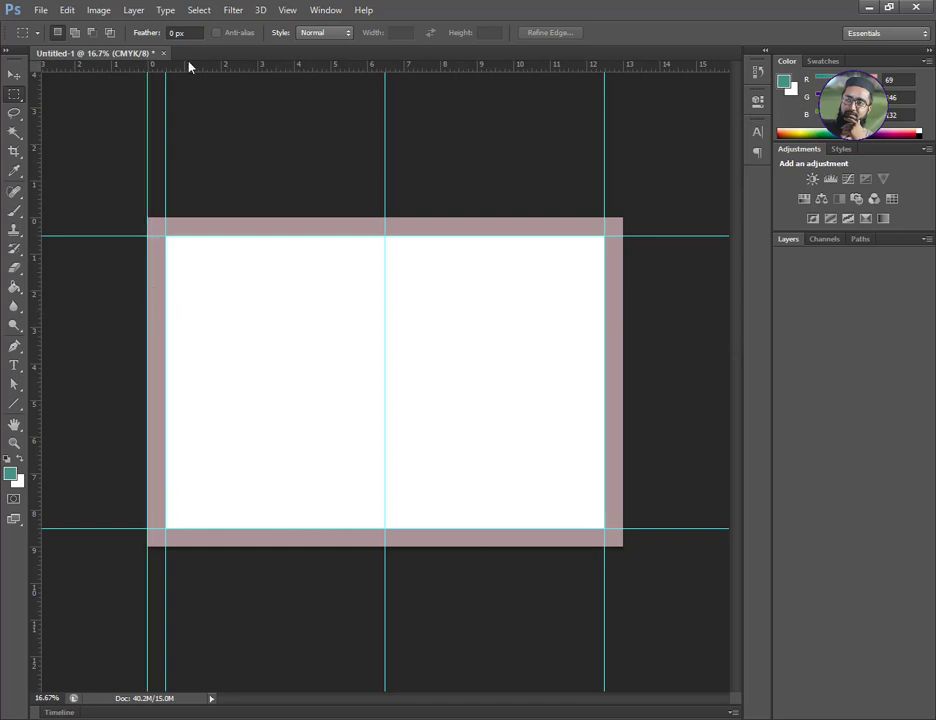
pyautogui.moveTo(188, 67); pyautogui.dragTo(255, 217)
pyautogui.moveTo(36, 320); pyautogui.dragTo(622, 374)
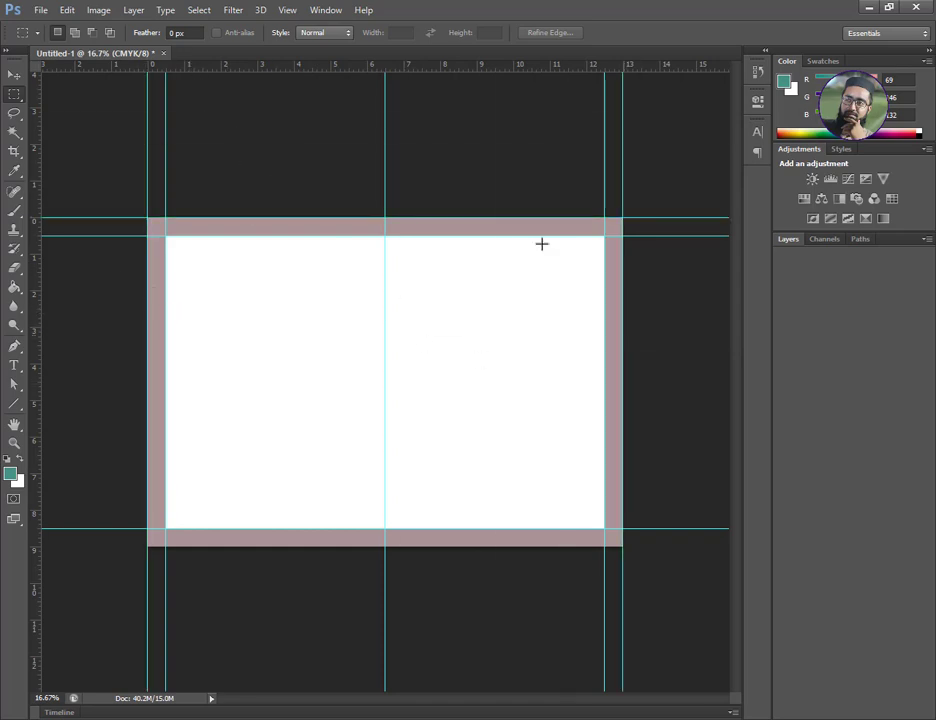
pyautogui.moveTo(541, 66); pyautogui.dragTo(436, 546)
# Enlarge the canvas again to 14 × 10 inches from the centre
pyautogui.click(99, 11)
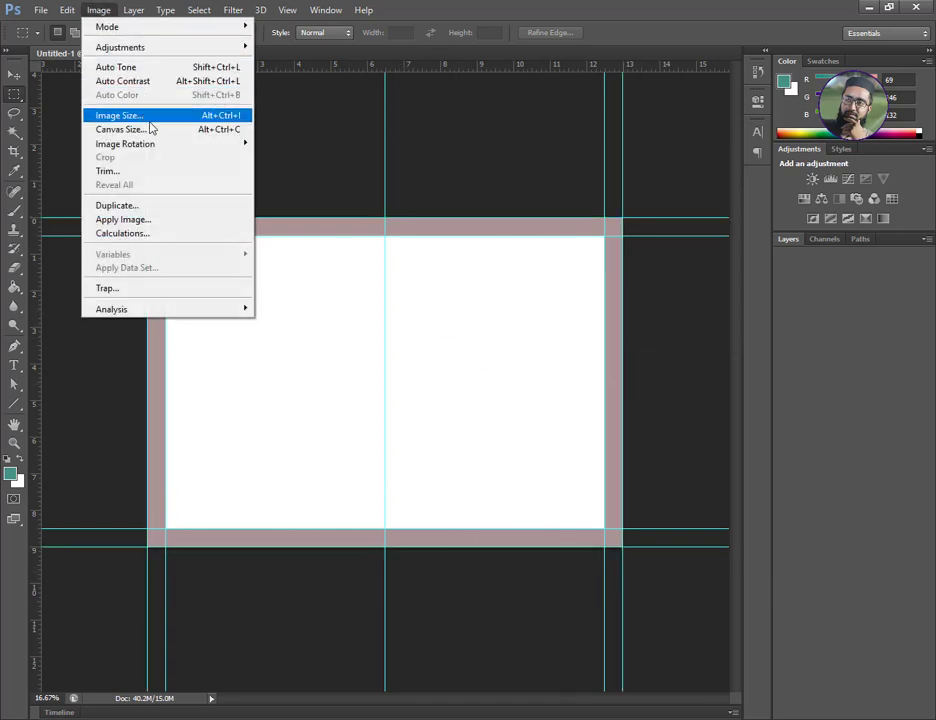
pyautogui.click(148, 130)
pyautogui.write('14')
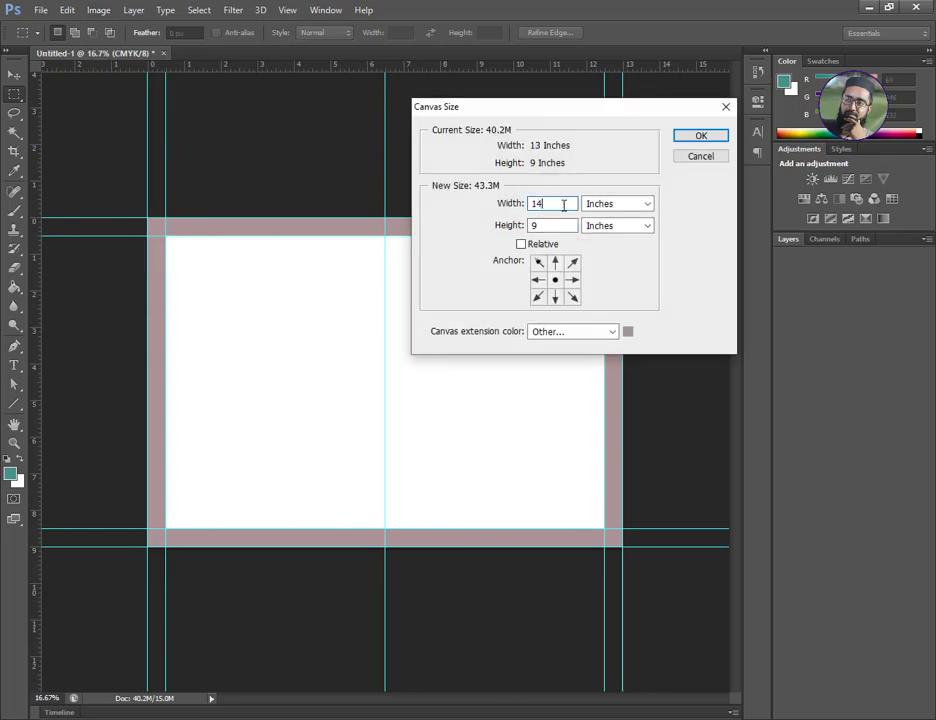
pyautogui.press('Tab')
pyautogui.click(701, 137)
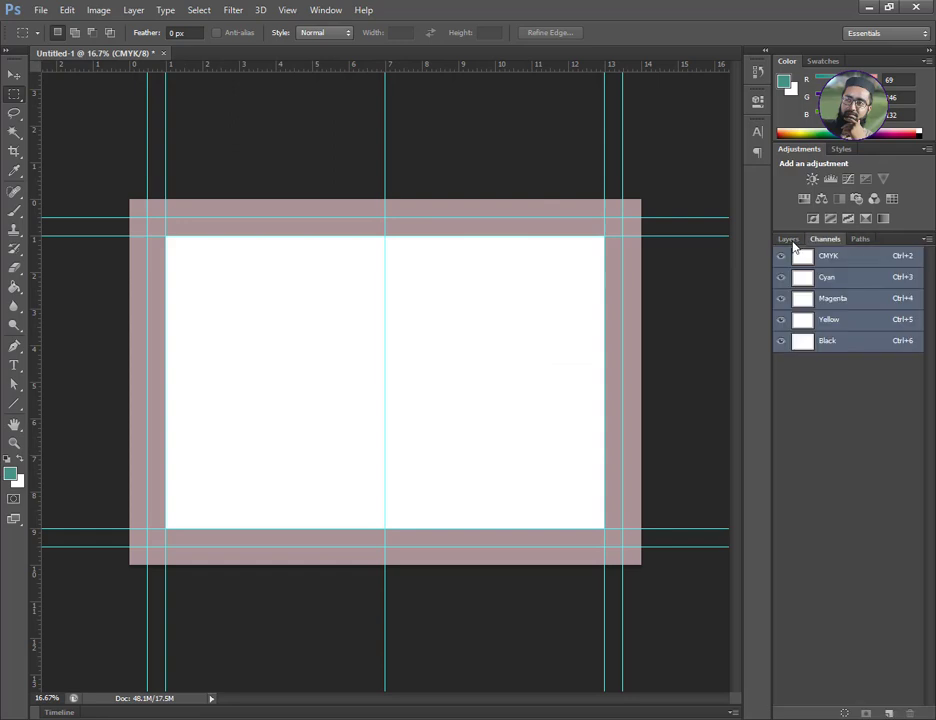
# Add a Solid Color fill layer in light grey (#e7e5e2) over the background
pyautogui.click(851, 712)
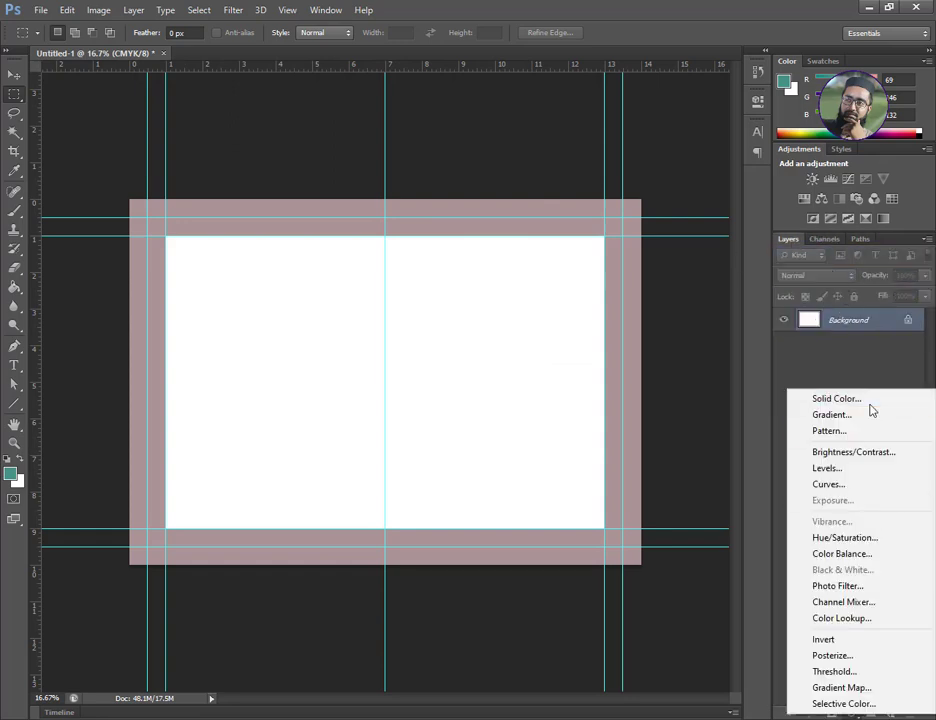
pyautogui.click(868, 400)
pyautogui.click(568, 371)
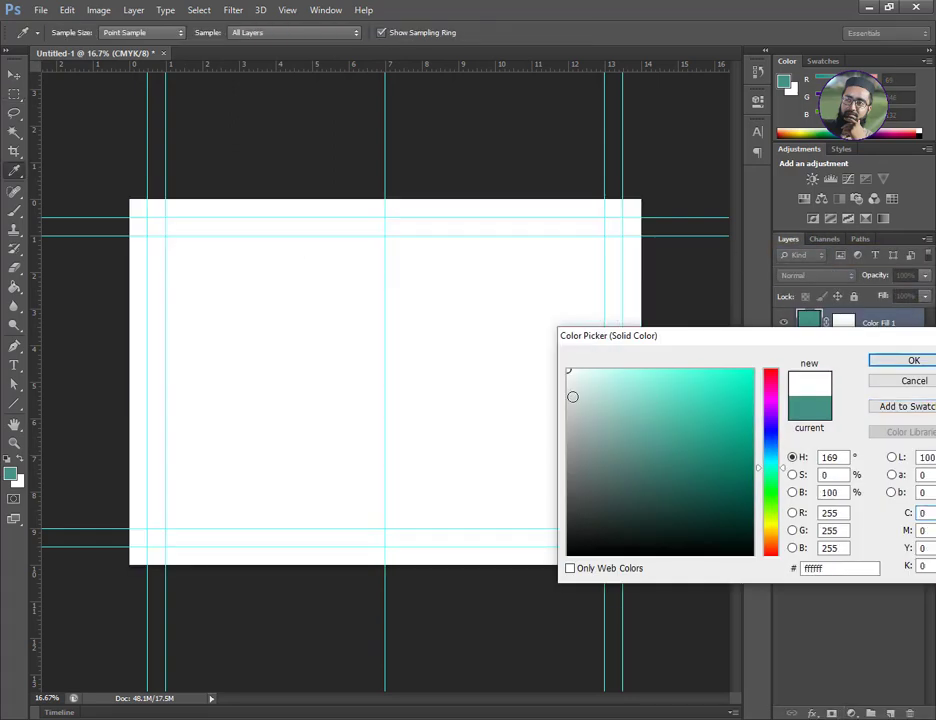
pyautogui.click(569, 389)
pyautogui.moveTo(420, 285); pyautogui.dragTo(415, 284)
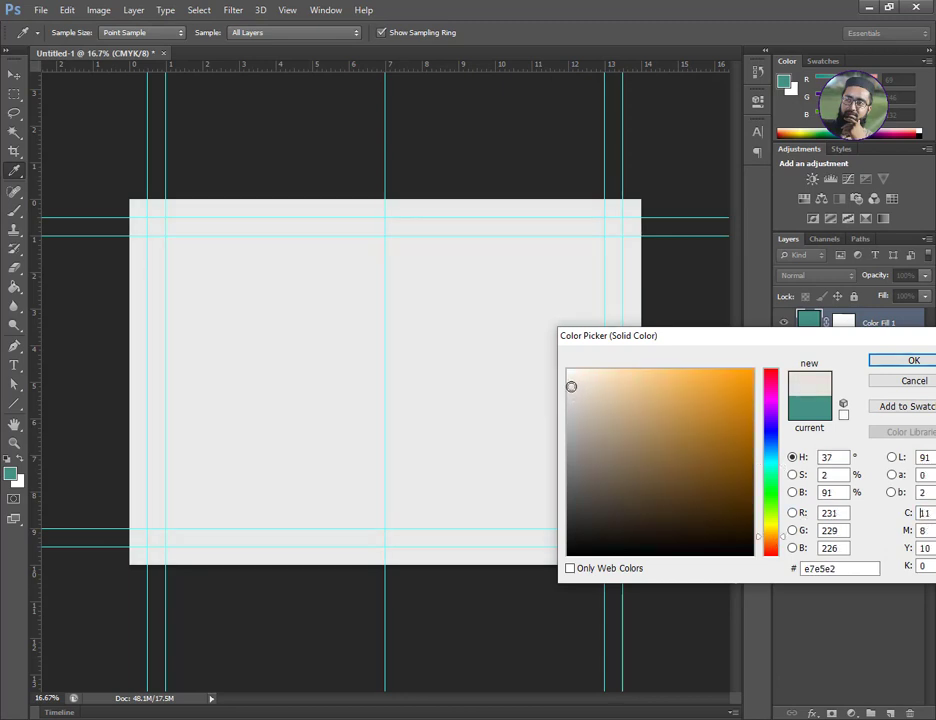
pyautogui.click(902, 365)
# Set the ruler origin to the upper-left corner of the inner guide frame
pyautogui.press('v')
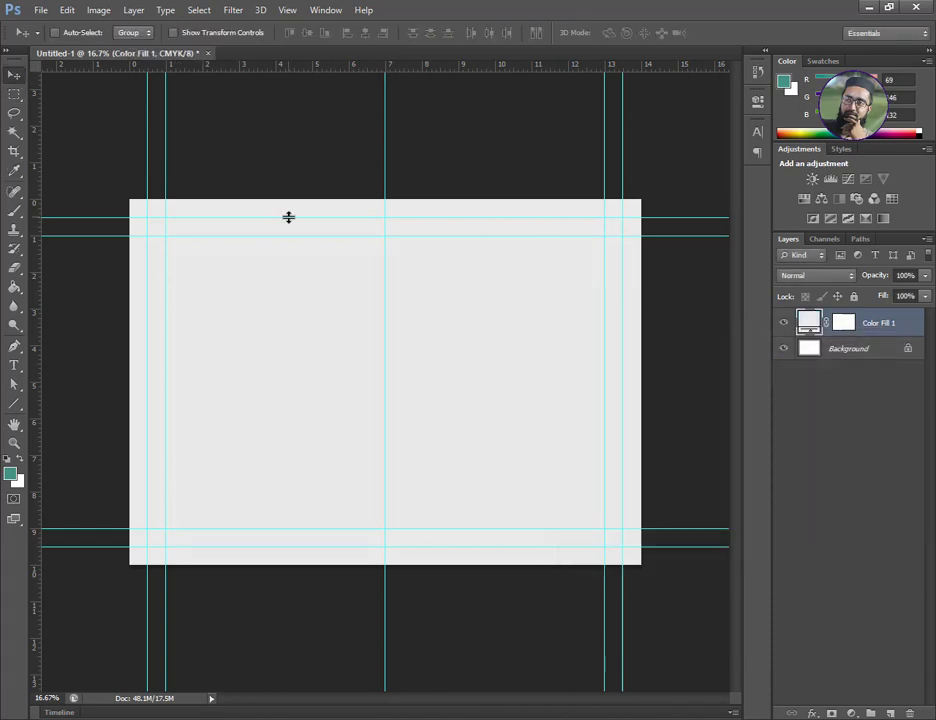
pyautogui.hotkey('ctrl', '+')
pyautogui.moveTo(237, 251); pyautogui.dragTo(377, 286)
pyautogui.hotkey('ctrl', '-')
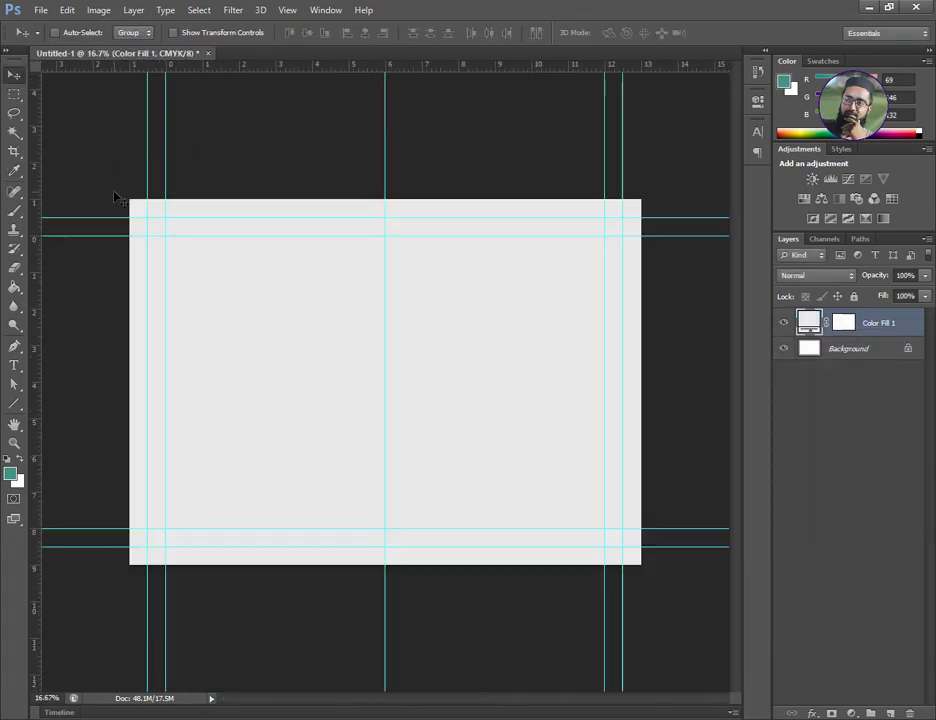
# Draw a full-width rectangle about 4194 × 642 px along the canvas's upper edge
pyautogui.click(14, 405)
pyautogui.click(70, 398)
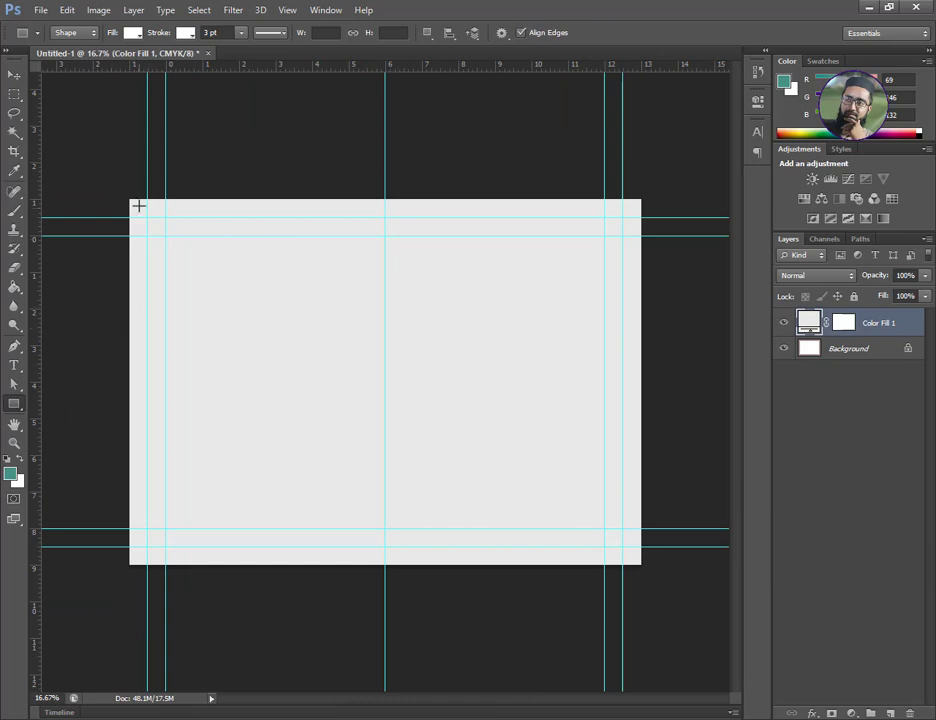
pyautogui.moveTo(130, 199); pyautogui.dragTo(640, 277)
# Fill the upper rectangle with dark green (#1c4f46) and remove its stroke
pyautogui.click(132, 33)
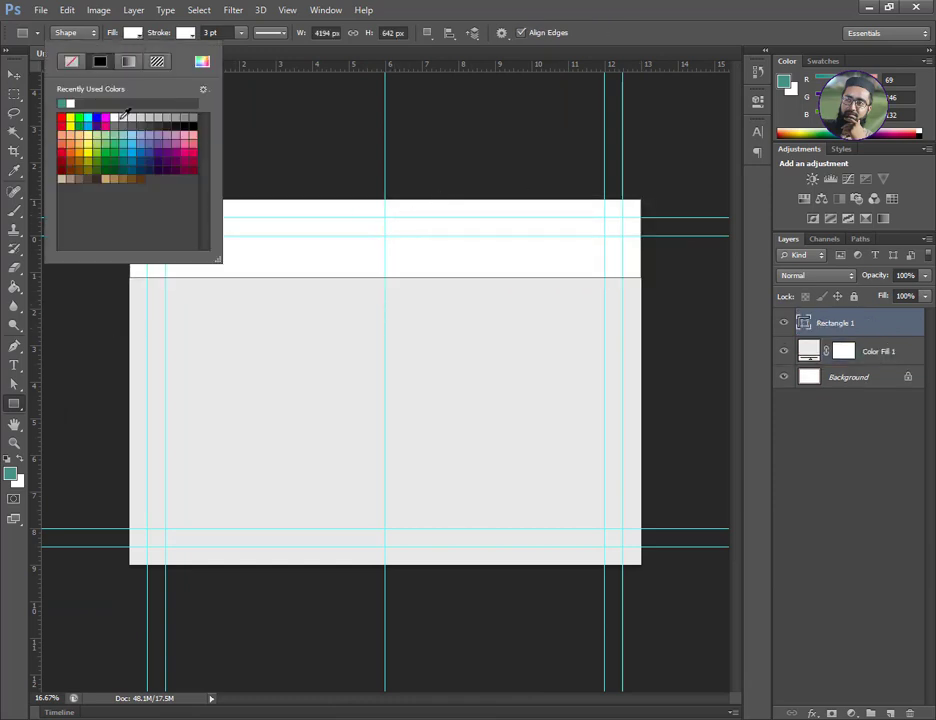
pyautogui.click(62, 103)
pyautogui.doubleClick(803, 322)
pyautogui.click(688, 497)
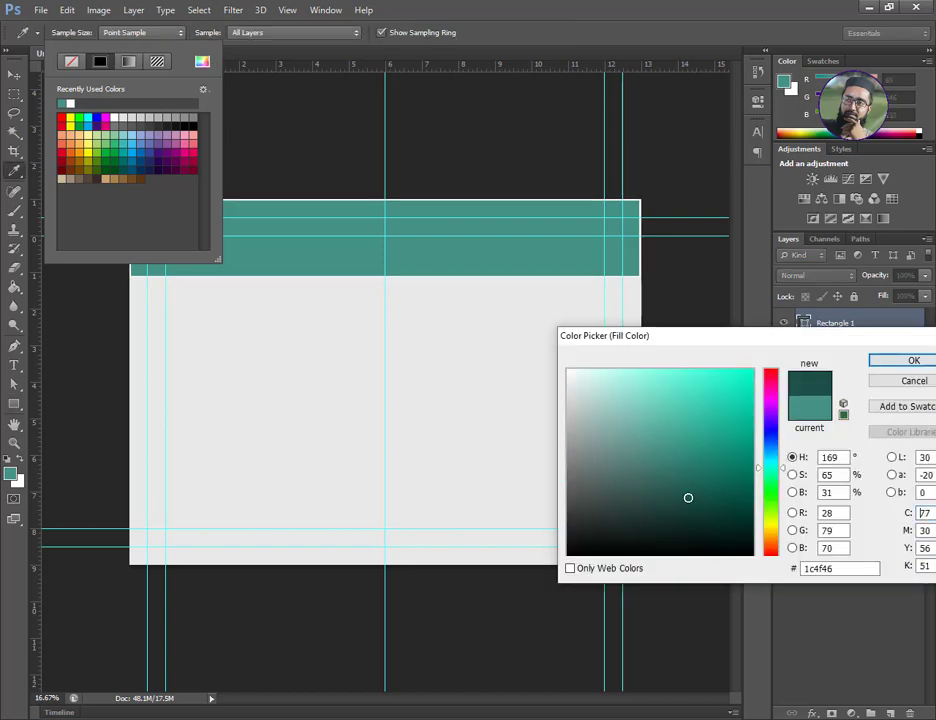
pyautogui.click(913, 360)
pyautogui.click(185, 33)
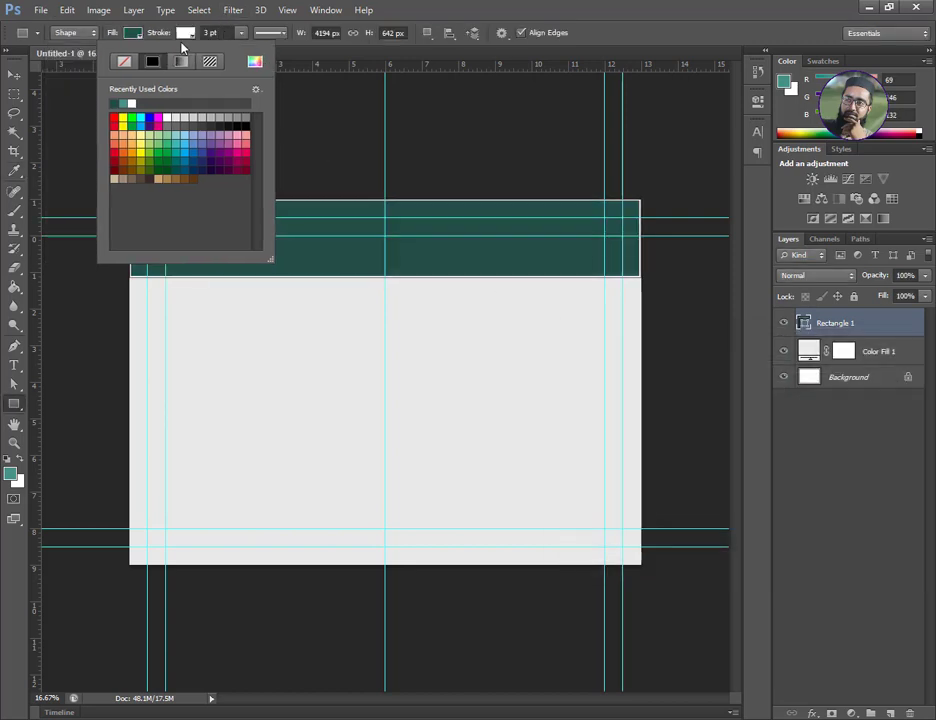
pyautogui.press('v')
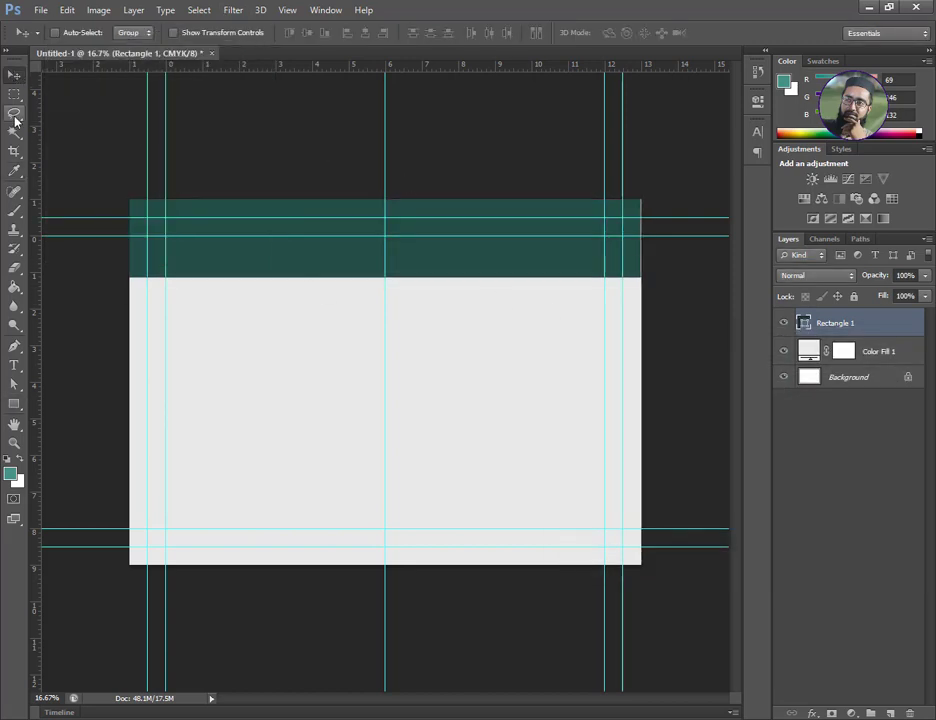
# Stretch the upper rectangle to the canvas's right edge, making it 4200 px wide
pyautogui.hotkey('ctrl', 't')
pyautogui.moveTo(637, 237); pyautogui.dragTo(643, 242)
pyautogui.press('Return')
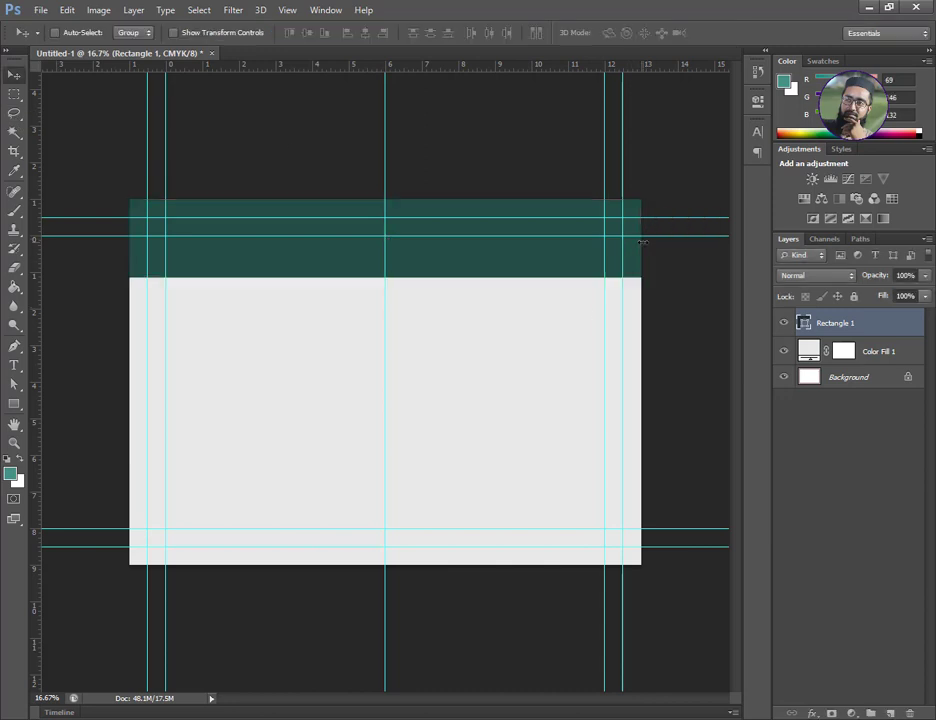
# Draw a thin horizontal bar about 4224 × 96 px across the lower part of the canvas, above the bottom guides
pyautogui.click(14, 405)
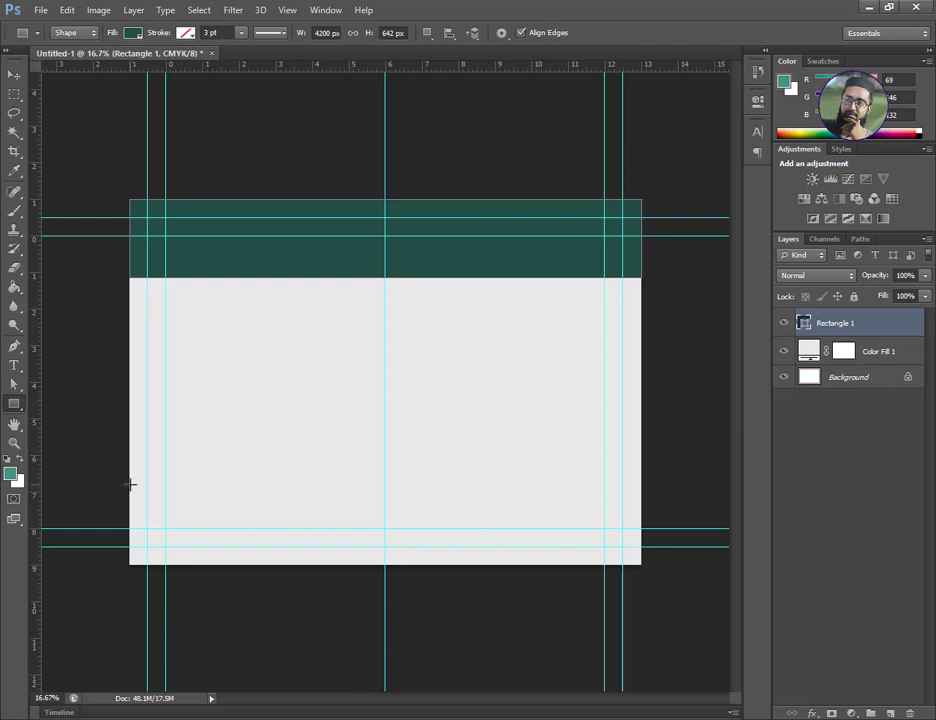
pyautogui.moveTo(129, 484)
pyautogui.mouseDown()
pyautogui.moveTo(575, 525)
pyautogui.moveTo(645, 497)
pyautogui.mouseUp()
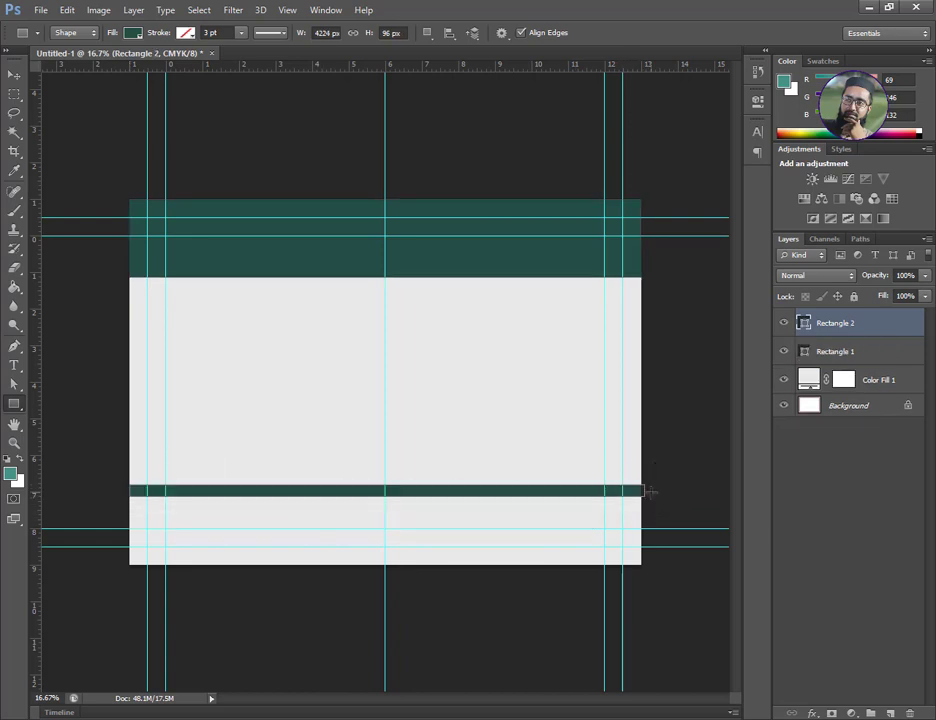
pyautogui.click(15, 77)
# Reduce the thin bar's height to about 72 px by lowering its top edge
pyautogui.hotkey('ctrl', 't')
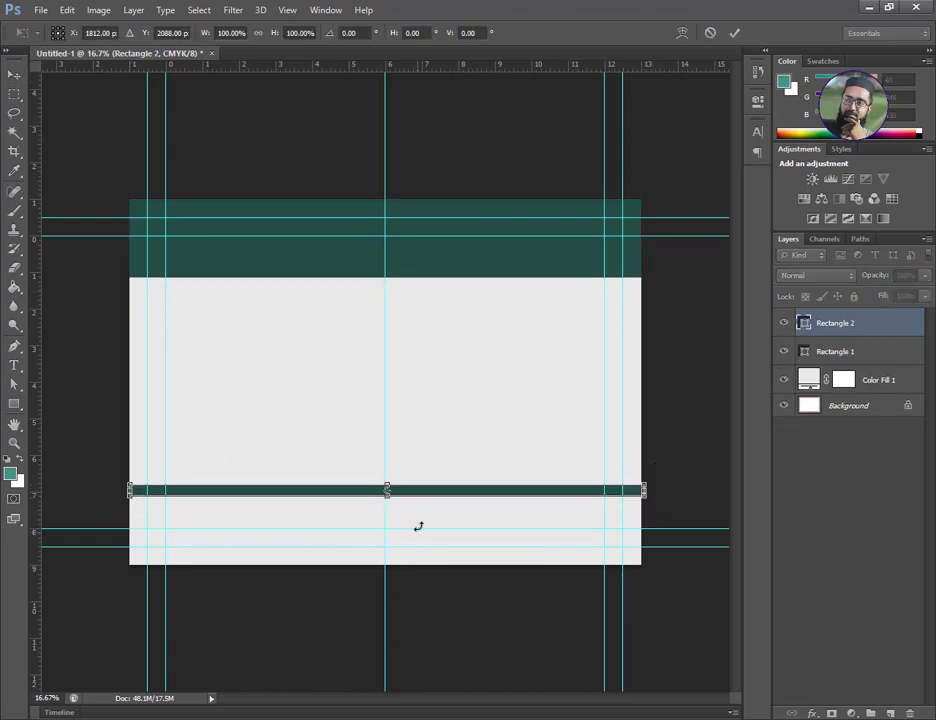
pyautogui.hotkey('ctrl', '+')
pyautogui.scroll(-2, 462, 355)
pyautogui.moveTo(518, 384); pyautogui.dragTo(518, 391)
pyautogui.press('Return')
pyautogui.hotkey('ctrl', '-')
pyautogui.hotkey('ctrl', '-')
pyautogui.hotkey('ctrl', '-')
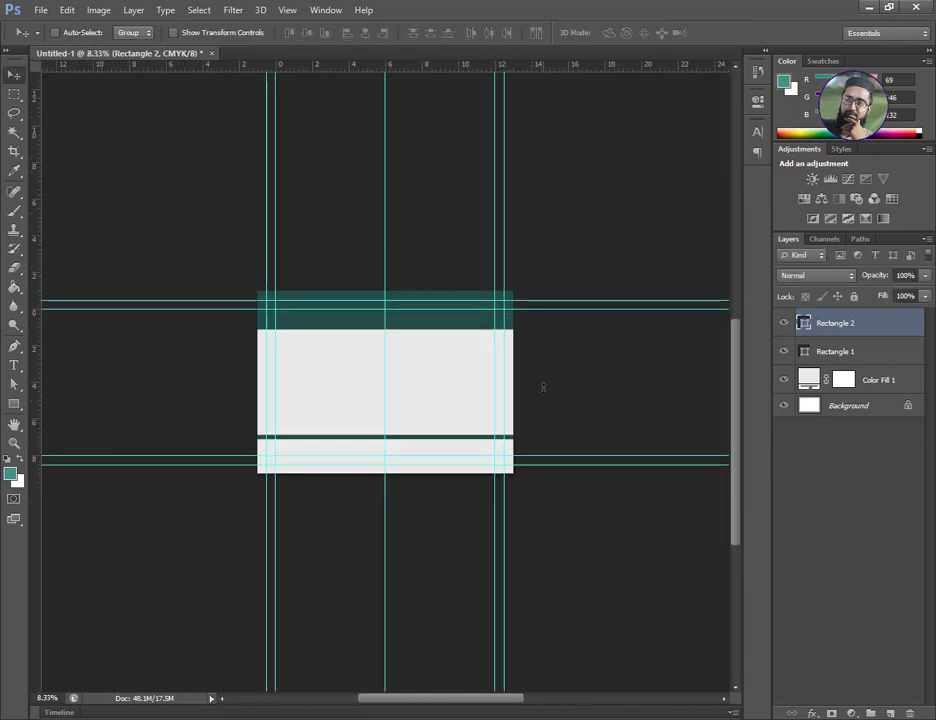
pyautogui.hotkey('ctrl', '+')
pyautogui.hotkey('ctrl', '+')
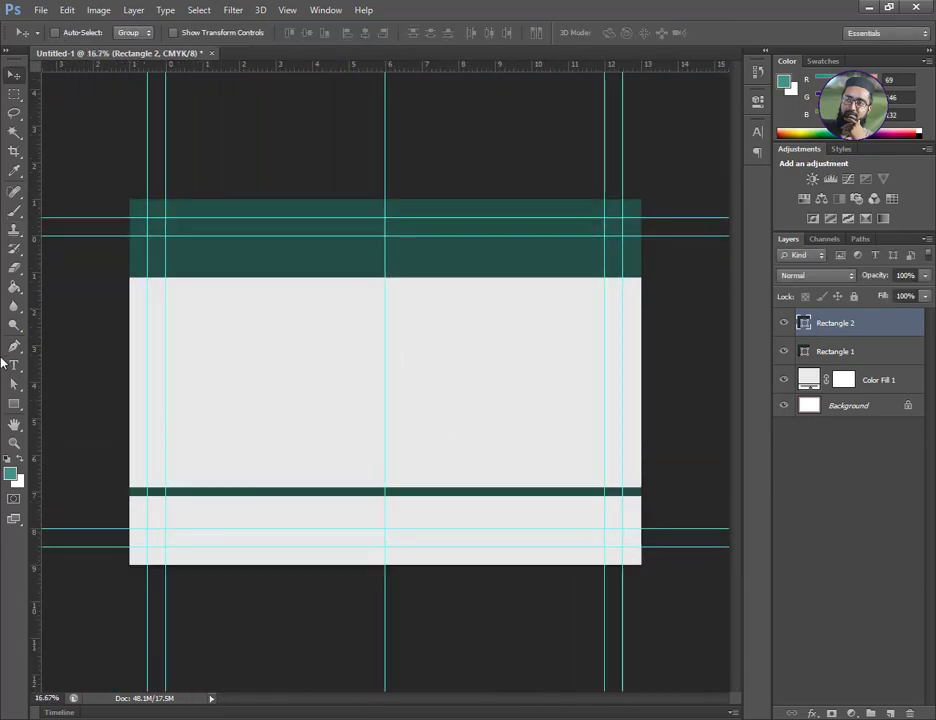
# Draw a tall column about 516 × 1854 px between the upper rectangle and the thin bar, with a gradient fill
pyautogui.press('u')
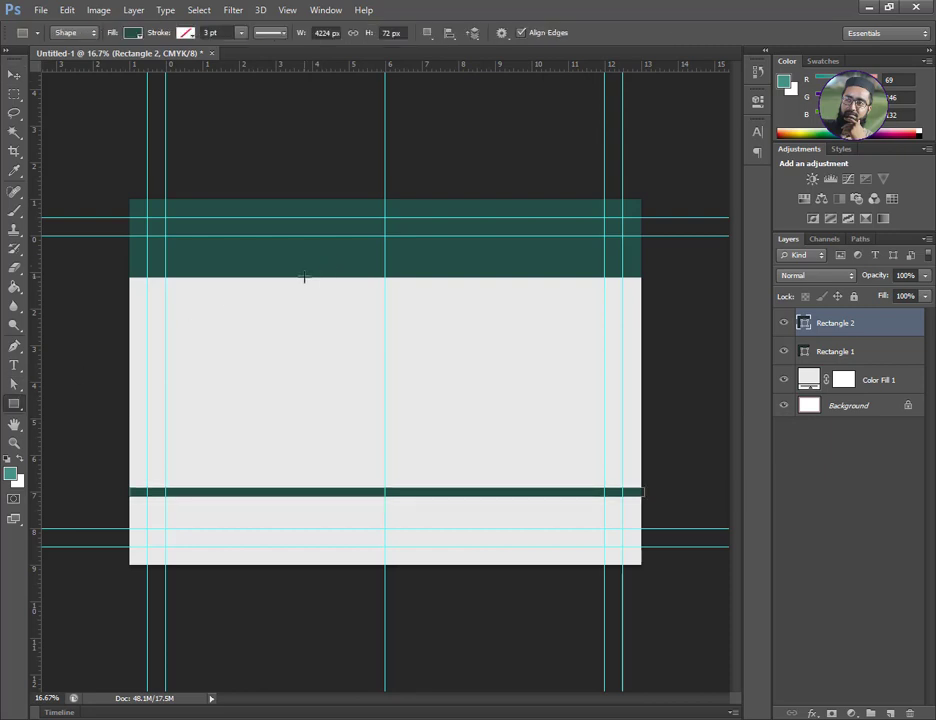
pyautogui.moveTo(316, 272); pyautogui.dragTo(378, 497)
pyautogui.click(132, 32)
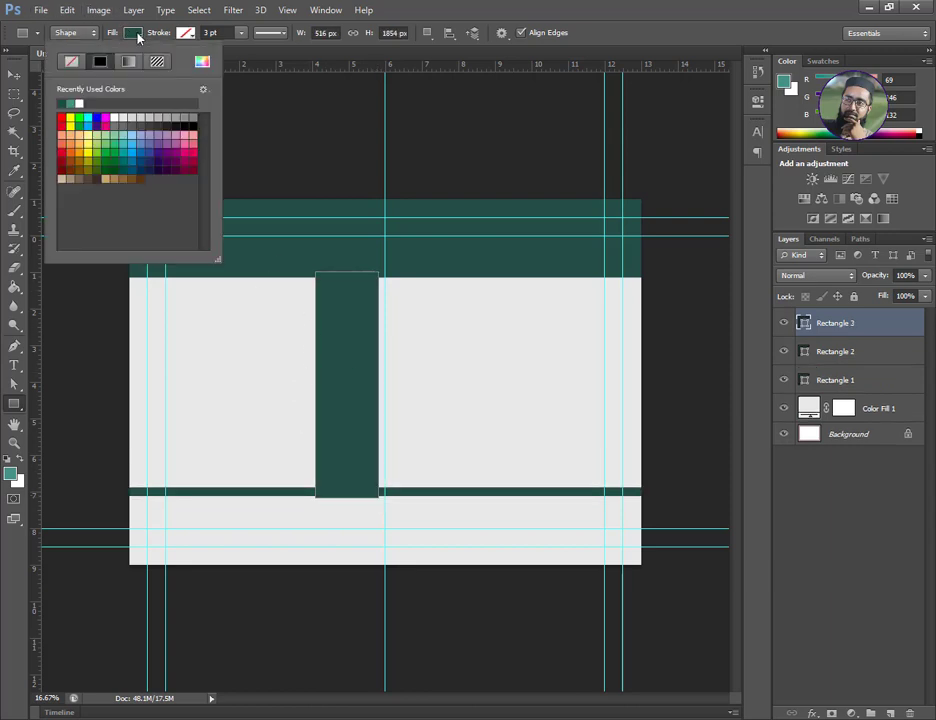
pyautogui.click(128, 62)
# Set the column's fill to a linear 90° gradient from teal to transparent
pyautogui.doubleClick(63, 208)
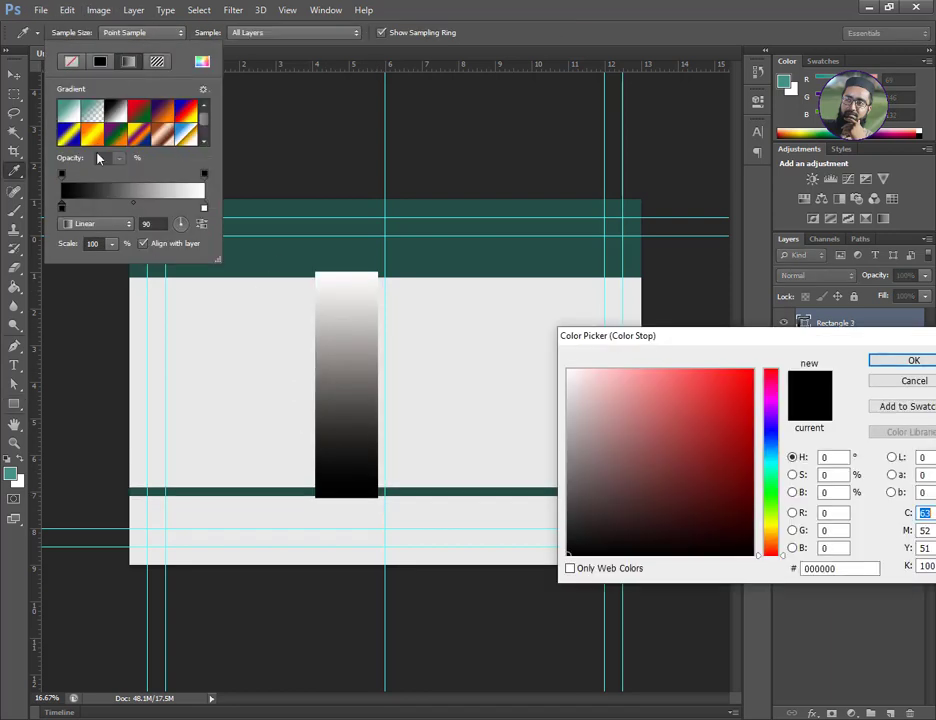
pyautogui.click(349, 249)
pyautogui.click(647, 471)
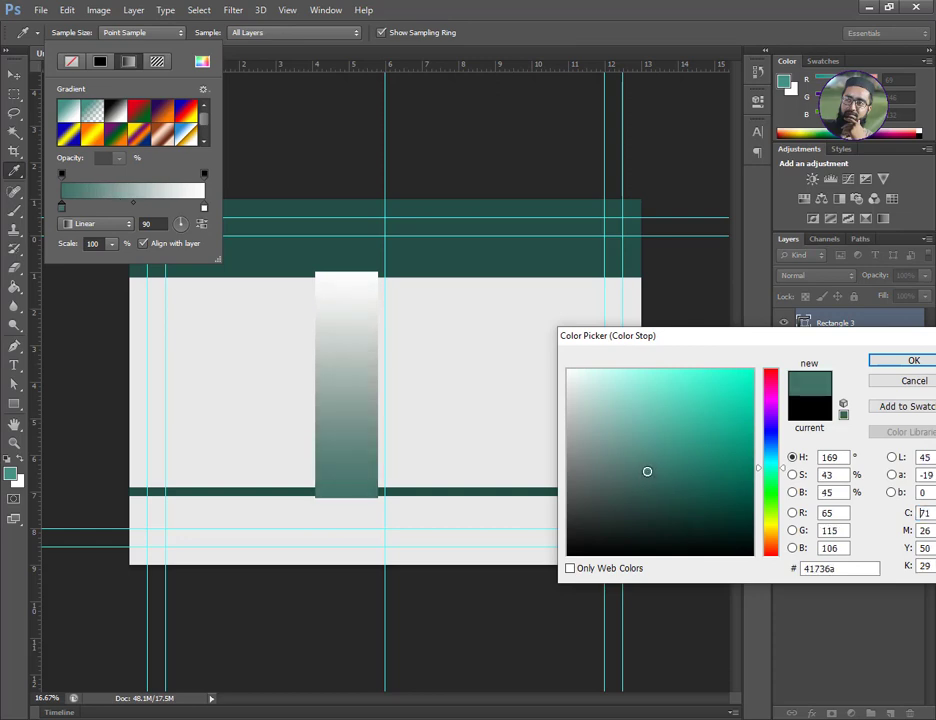
pyautogui.click(641, 463)
pyautogui.click(885, 361)
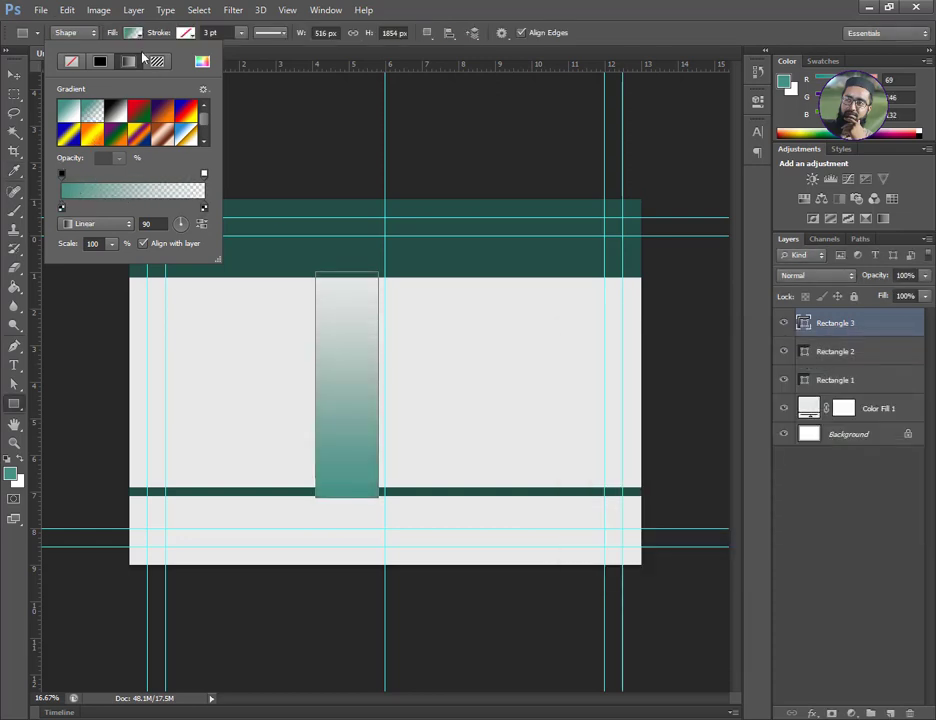
pyautogui.press('Escape')
# Move the gradient column's layer beneath the two dark green rectangles and nudge the column up slightly
pyautogui.press('v')
pyautogui.moveTo(835, 323); pyautogui.dragTo(840, 393)
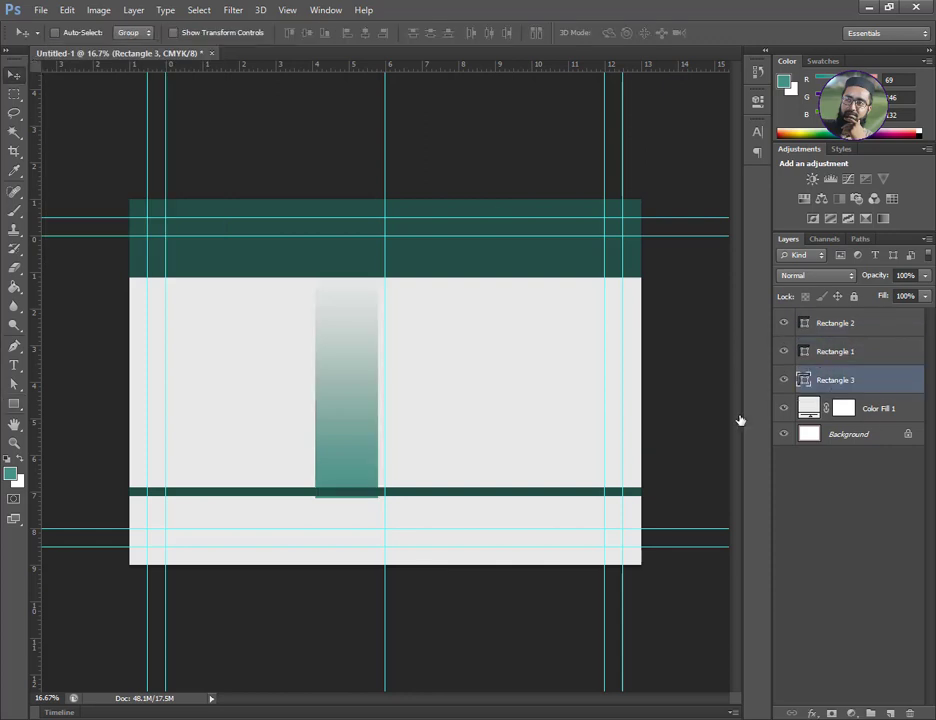
pyautogui.hotkey('ctrl', 't')
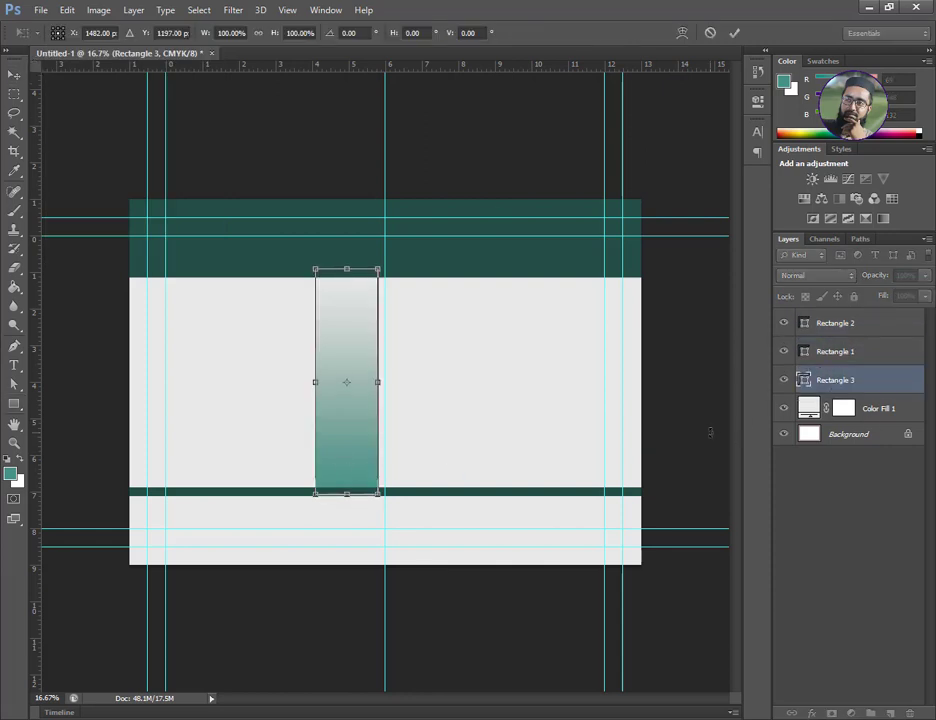
pyautogui.press('Return')
# Open the arched golden door photo and copy it into the print layout
pyautogui.click(41, 10)
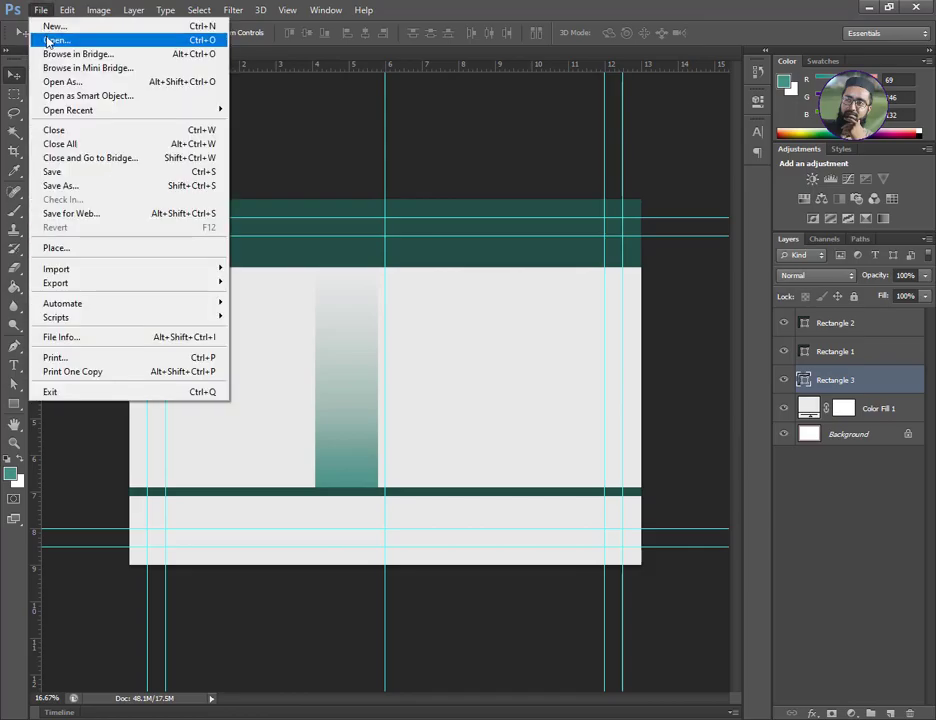
pyautogui.click(46, 39)
pyautogui.press('Return')
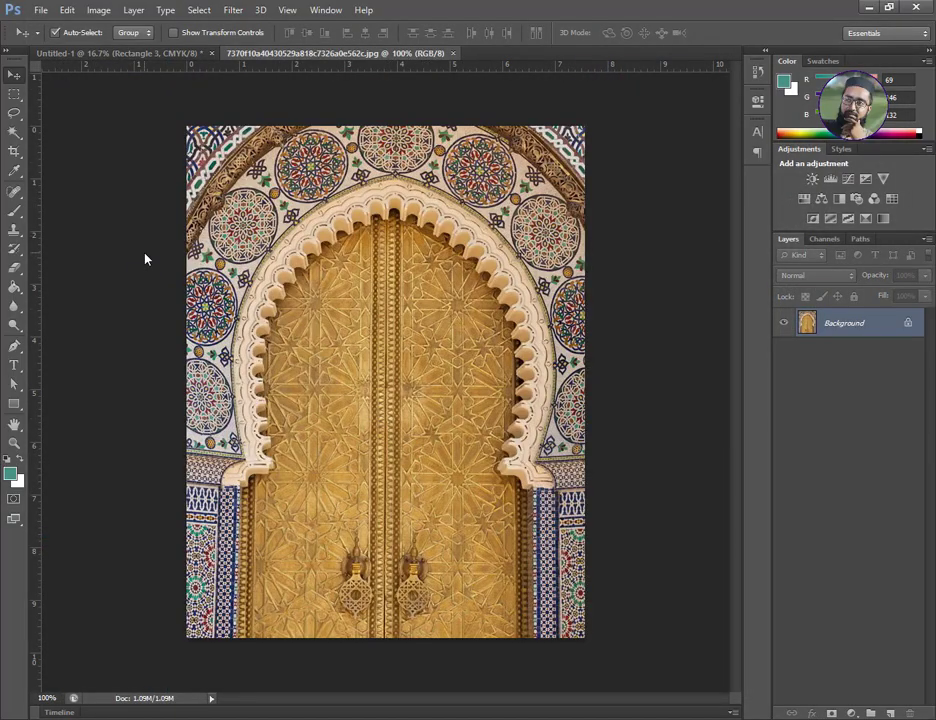
pyautogui.hotkey('ctrl', 'c')
pyautogui.hotkey('ctrl', 'Tab')
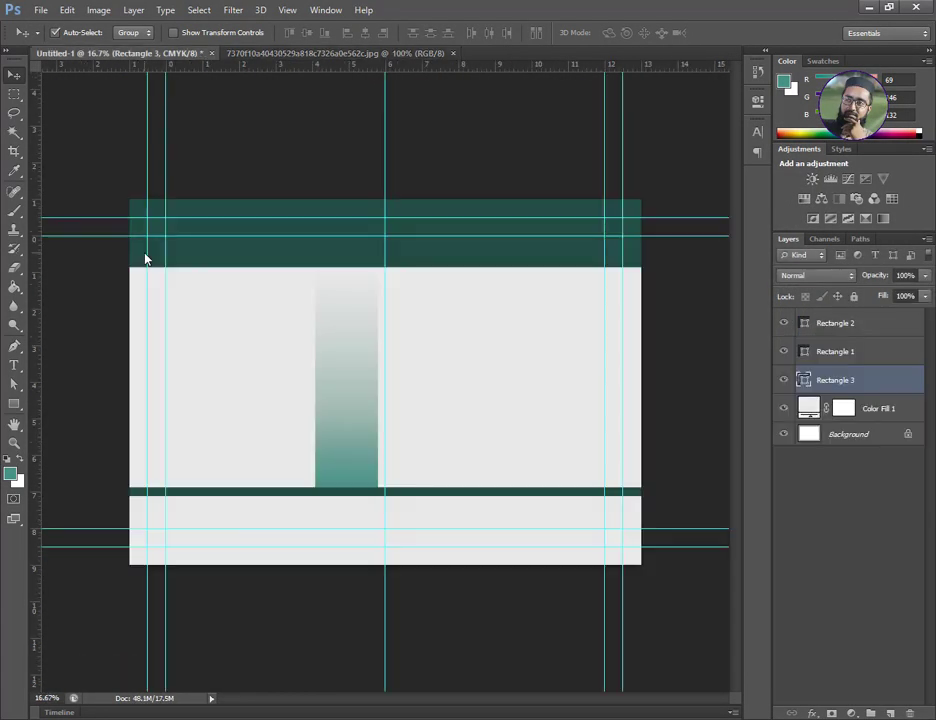
pyautogui.hotkey('ctrl', 'v')
# Position the door photo over the top of the gradient column, directly beneath the upper dark green rectangle
pyautogui.hotkey('ctrl', 't')
pyautogui.moveTo(375, 405); pyautogui.dragTo(338, 336)
pyautogui.press('Return')
# Add a layer mask to the door photo and fade its lower edge into the column with a black-to-white linear gradient
pyautogui.hotkey('ctrl', '+')
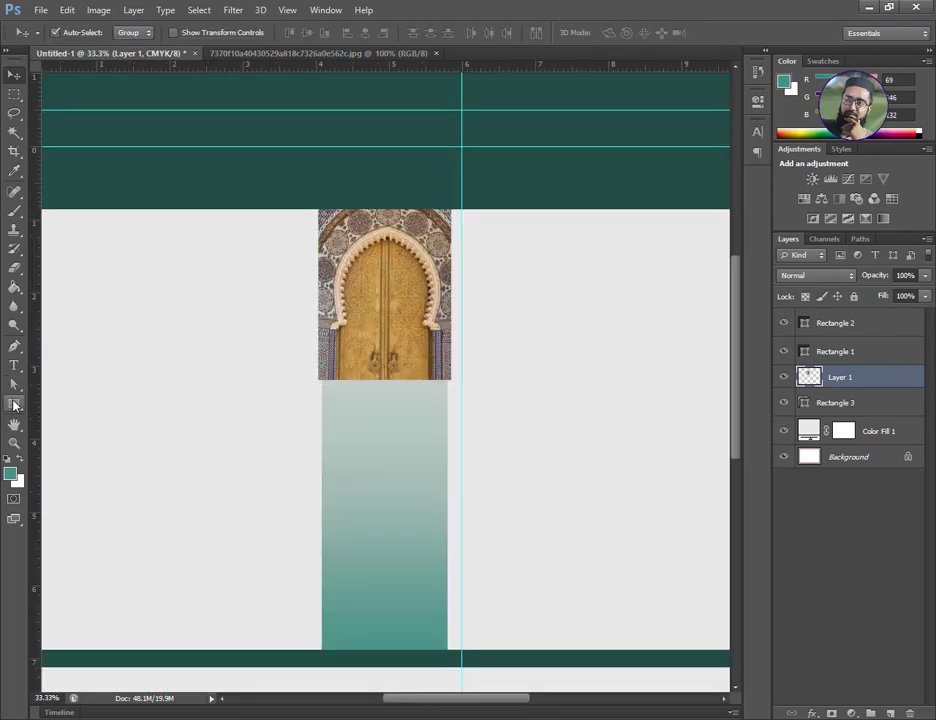
pyautogui.click(830, 712)
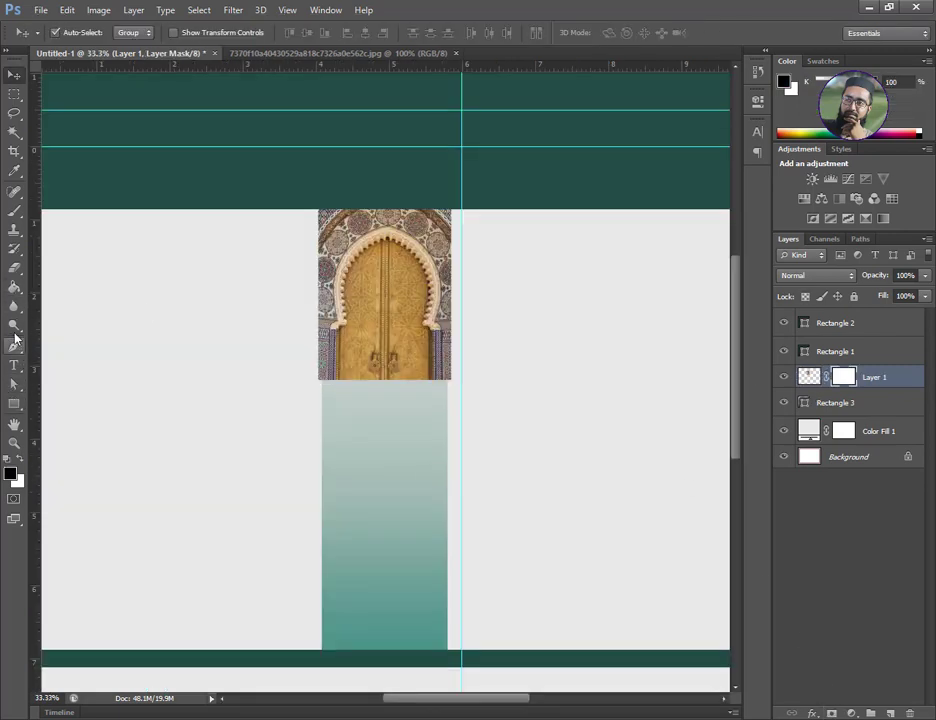
pyautogui.moveTo(15, 292); pyautogui.dragTo(70, 286)
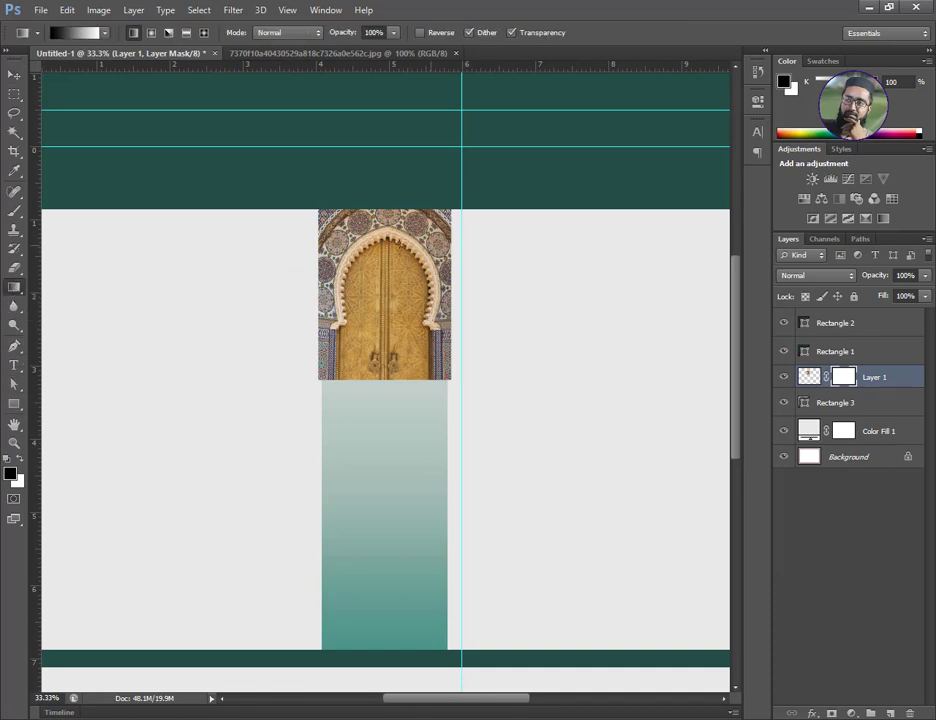
pyautogui.moveTo(374, 389); pyautogui.dragTo(372, 262)
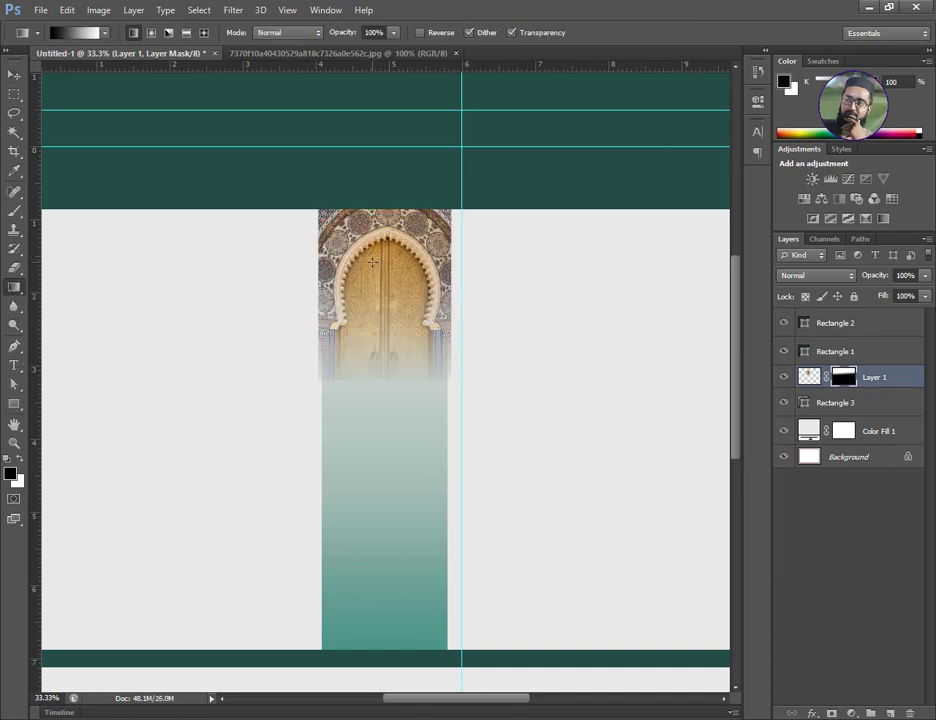
pyautogui.moveTo(370, 397); pyautogui.dragTo(374, 288)
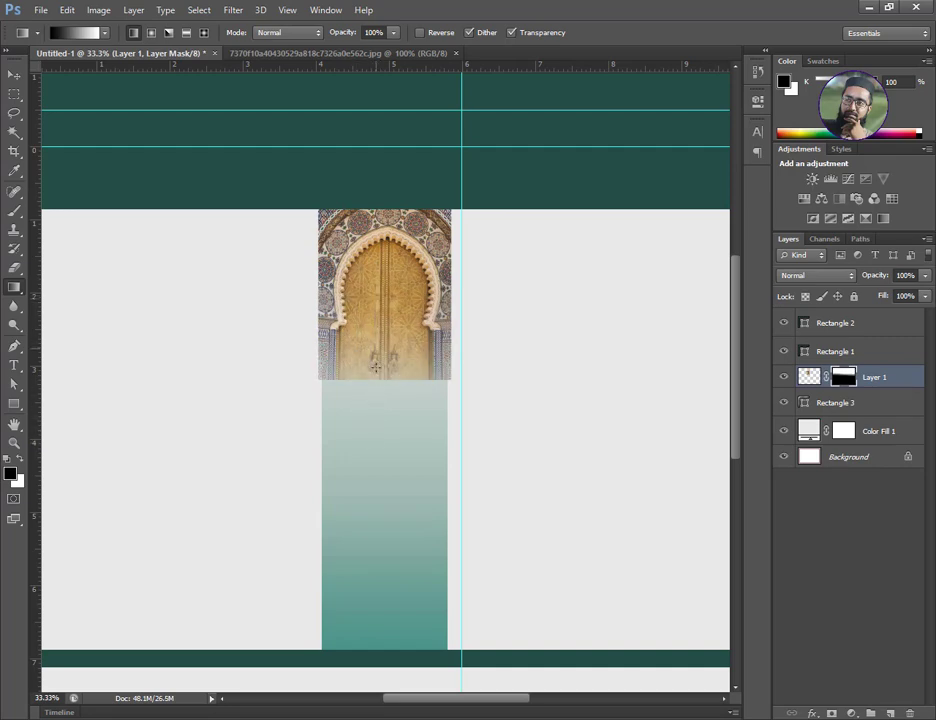
pyautogui.moveTo(375, 399); pyautogui.dragTo(375, 400)
pyautogui.press('b')
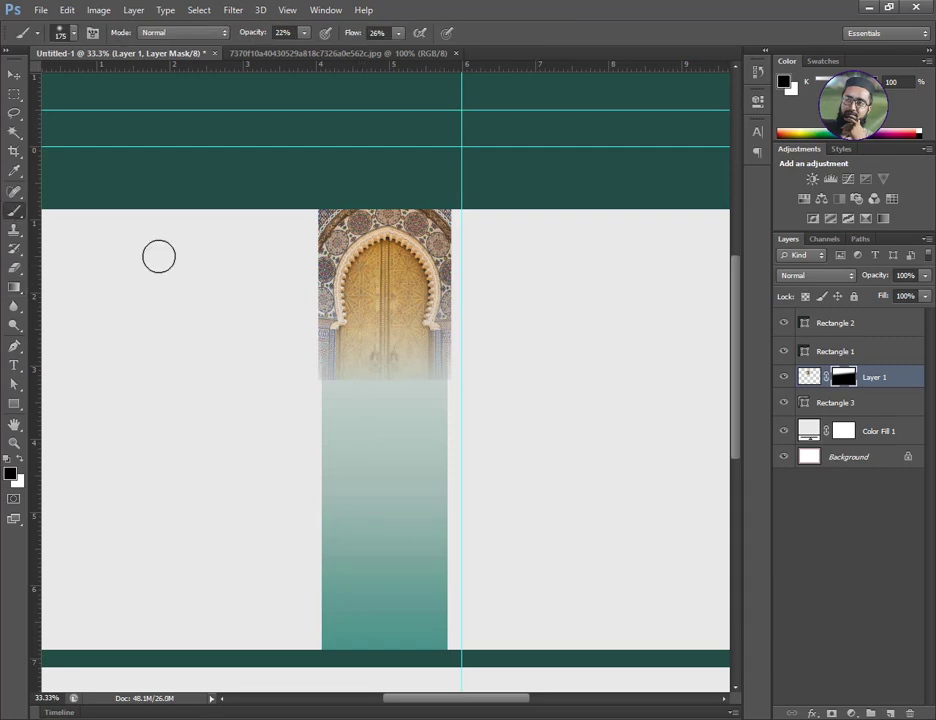
pyautogui.press('v')
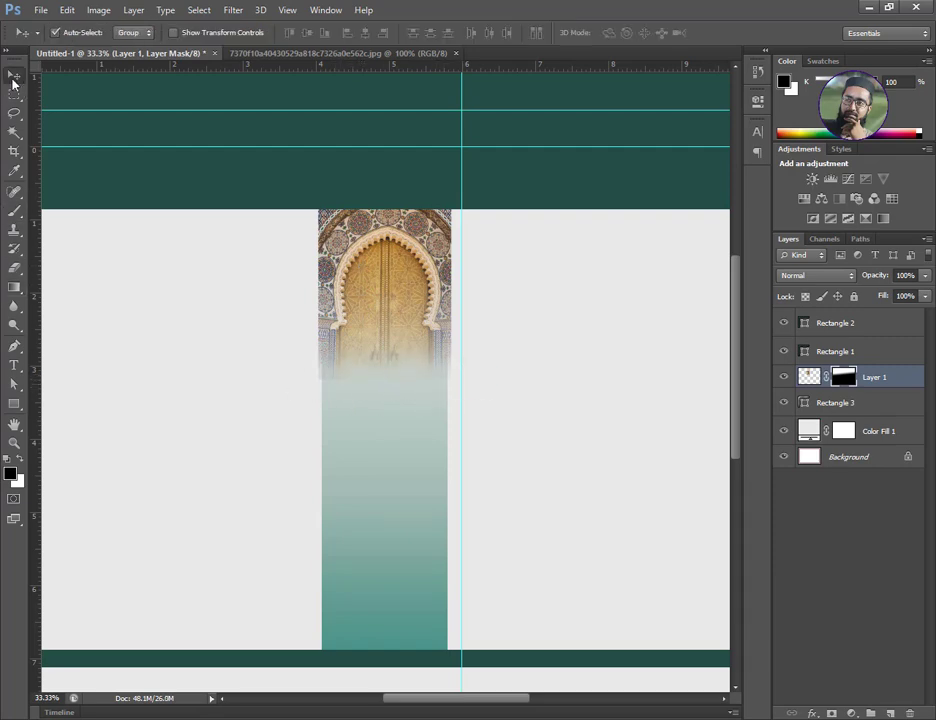
# Narrow the door photo so its sides match the gradient column's width
pyautogui.hotkey('ctrl', 't')
pyautogui.moveTo(318, 295); pyautogui.dragTo(322, 295)
pyautogui.press('Return')
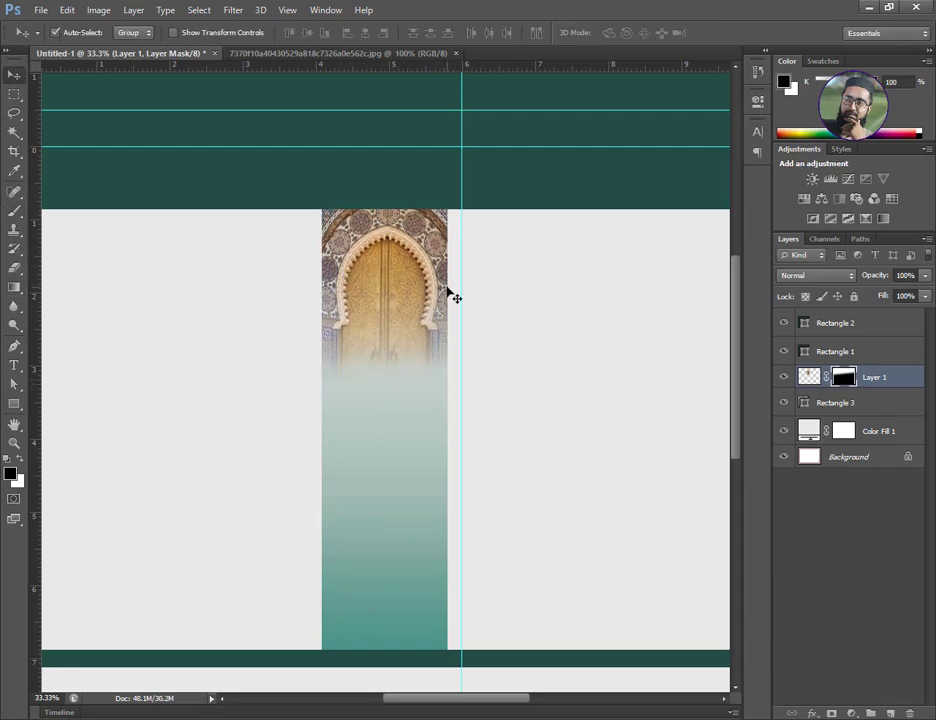
# Shift the door photo toward cyan and blue with Color Balance, setting the shadows to -27, 0, +15
pyautogui.scroll(2, 449, 293)
pyautogui.hotkey('ctrl', 'b')
pyautogui.moveTo(640, 201); pyautogui.dragTo(653, 207)
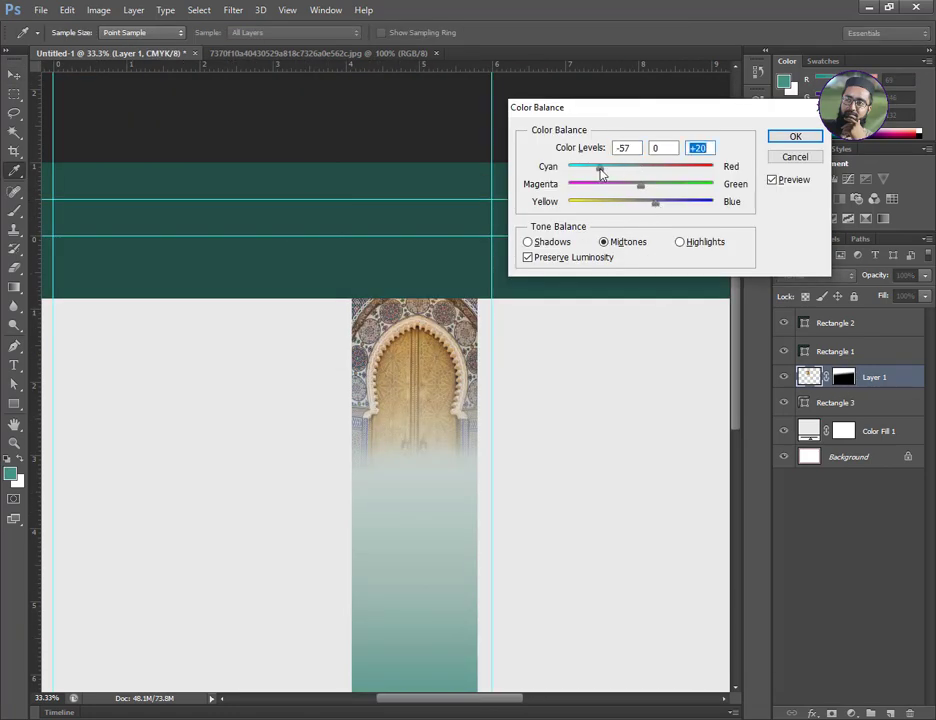
pyautogui.click(551, 244)
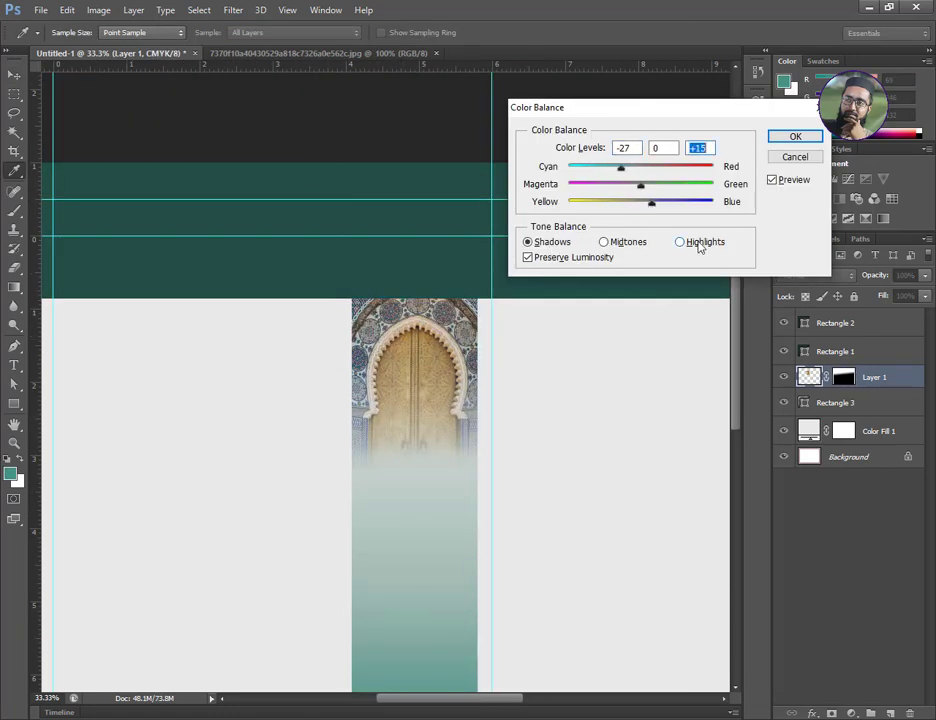
pyautogui.press('Return')
# Bring the parchment scroll and candle image into the layout beside the gradient column
pyautogui.scroll(-6, 460, 497)
pyautogui.hscroll(-2, 460, 497)
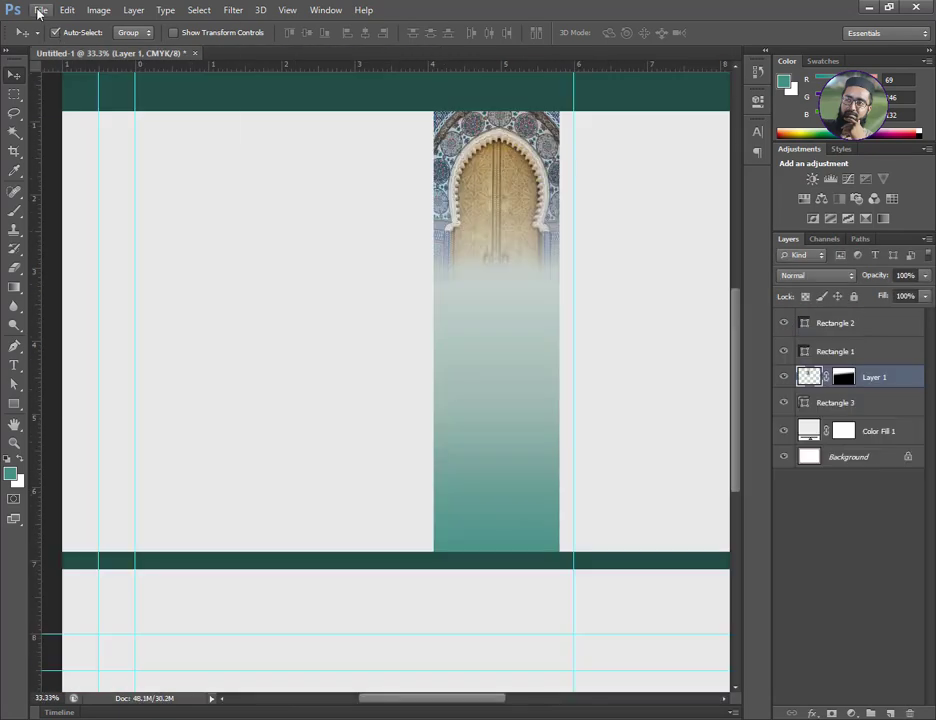
pyautogui.scroll(-3, 434, 277)
pyautogui.moveTo(434, 277); pyautogui.dragTo(424, 355)
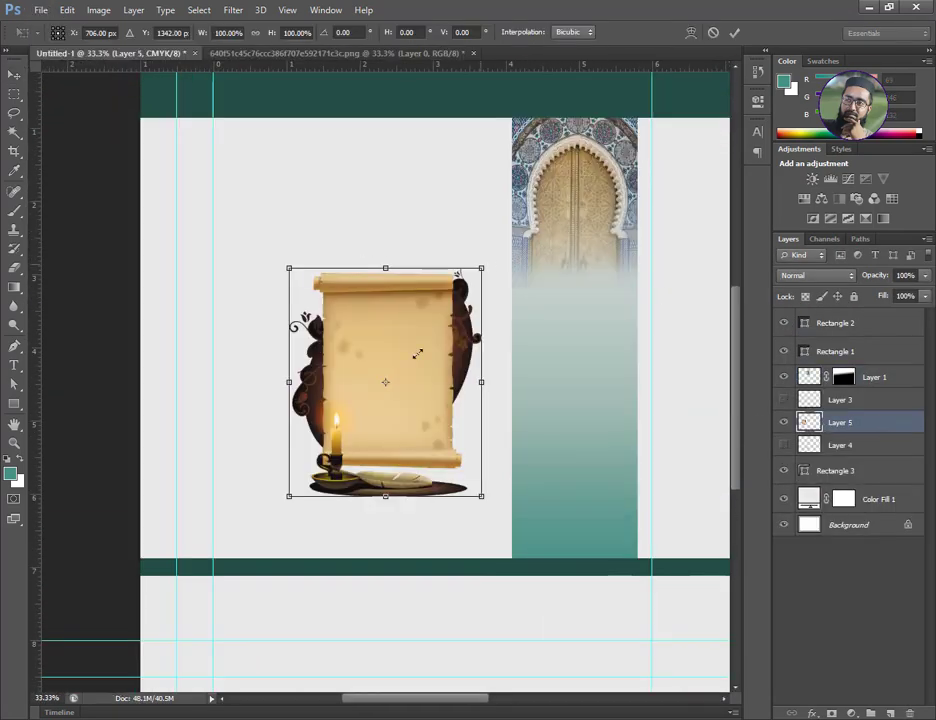
# Try scaling the scroll image to about 56% and seating it at the foot of the gradient column
pyautogui.moveTo(418, 354); pyautogui.dragTo(568, 448)
pyautogui.moveTo(595, 495); pyautogui.dragTo(620, 539)
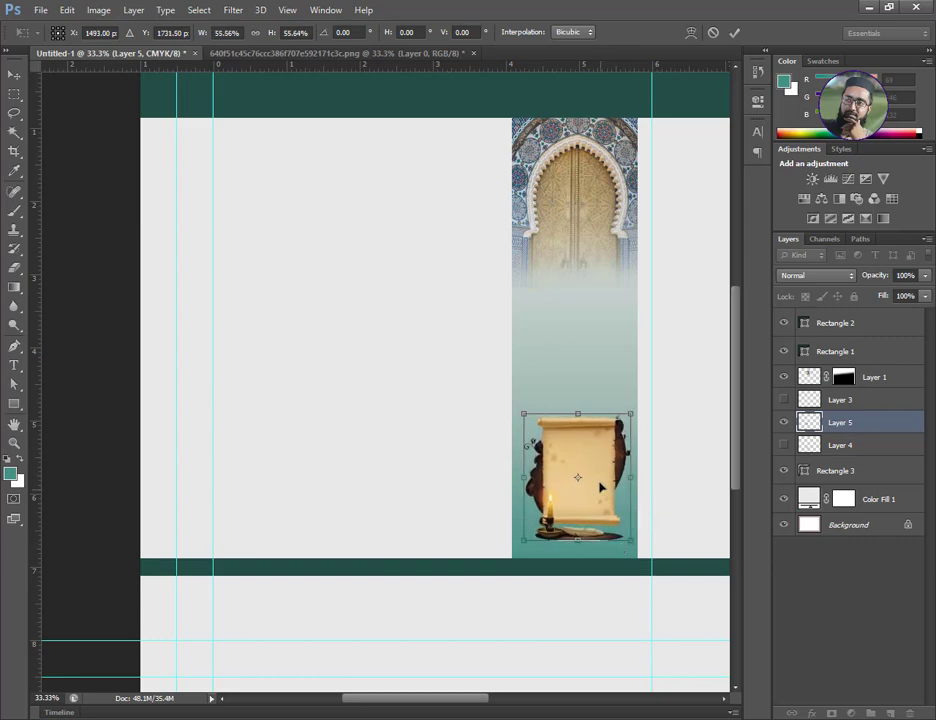
pyautogui.moveTo(602, 487); pyautogui.dragTo(600, 505)
pyautogui.press('Return')
pyautogui.hotkey('ctrl', '+')
pyautogui.moveTo(391, 340); pyautogui.dragTo(241, 210)
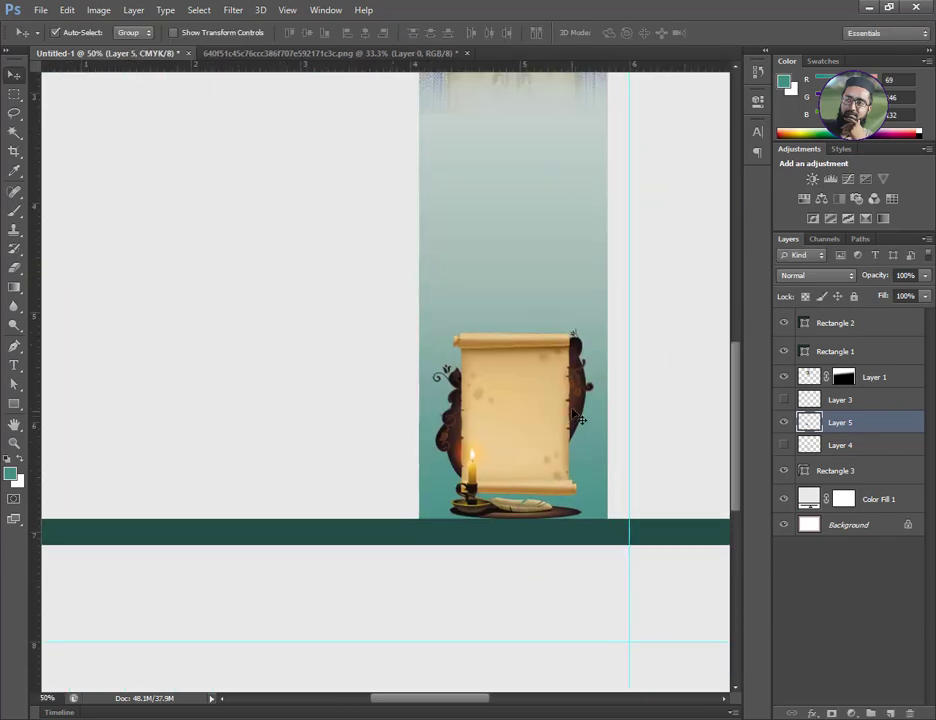
pyautogui.hotkey('ctrl', 't')
pyautogui.press('Return')
pyautogui.hotkey('ctrl', 'z')
pyautogui.hotkey('ctrl', '-')
# Position the full-size scroll image over the column's lower half and keep a hidden duplicate of its layer
pyautogui.moveTo(300, 280); pyautogui.dragTo(494, 326)
pyautogui.hotkey('ctrl', 'j')
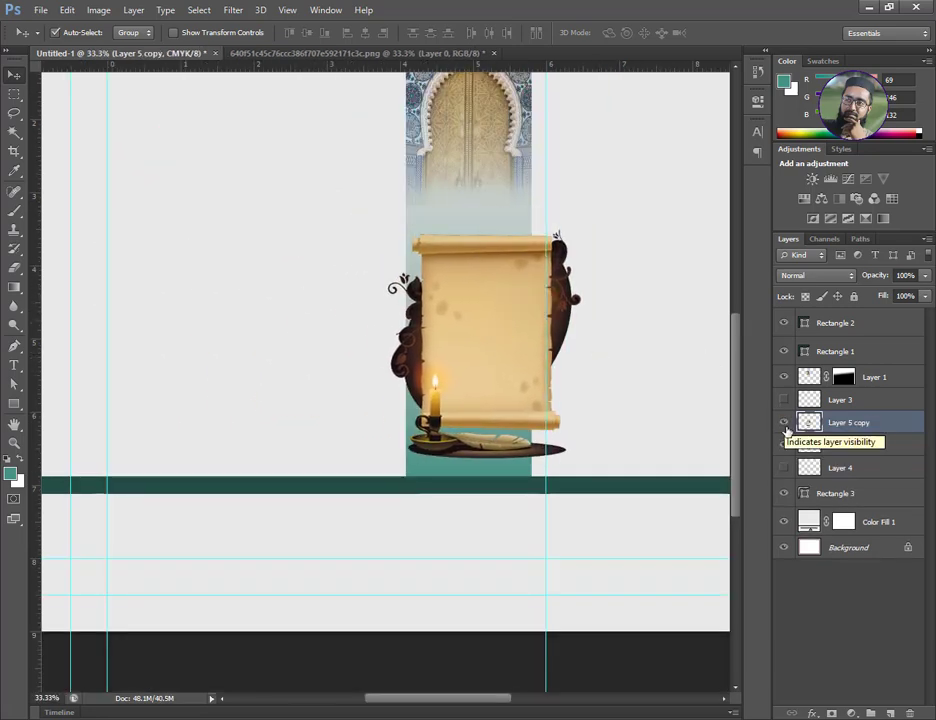
pyautogui.click(785, 422)
# Move the visible scroll layer directly above the gradient column's layer and clip it to the column
pyautogui.click(800, 449)
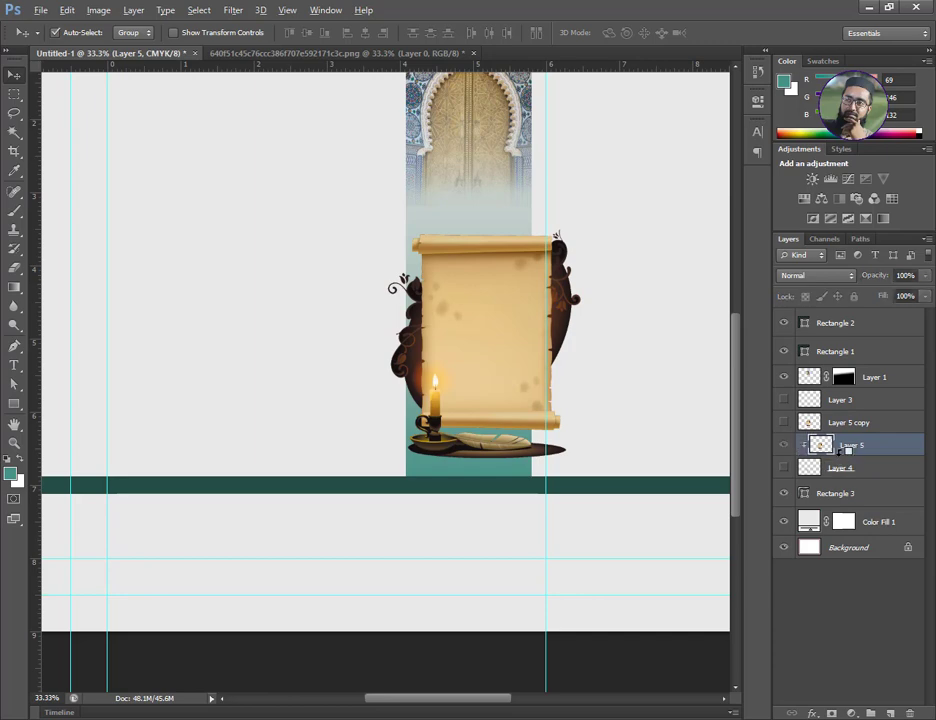
pyautogui.keyDown('alt'); pyautogui.click(846, 451); pyautogui.keyUp('alt')
pyautogui.keyDown('alt'); pyautogui.click(848, 451); pyautogui.keyUp('alt')
pyautogui.moveTo(848, 451); pyautogui.dragTo(840, 480)
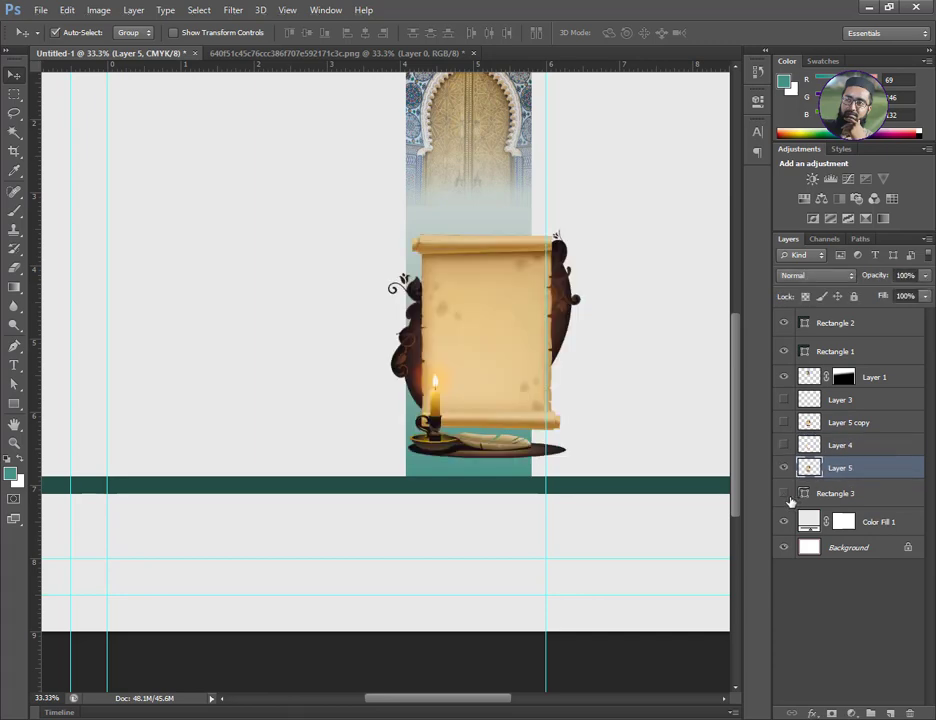
pyautogui.keyDown('alt'); pyautogui.click(836, 482); pyautogui.keyUp('alt')
# Transform the clipped scroll to about 99% and shift it right so the candle stands at the column's foot
pyautogui.hotkey('ctrl', 't')
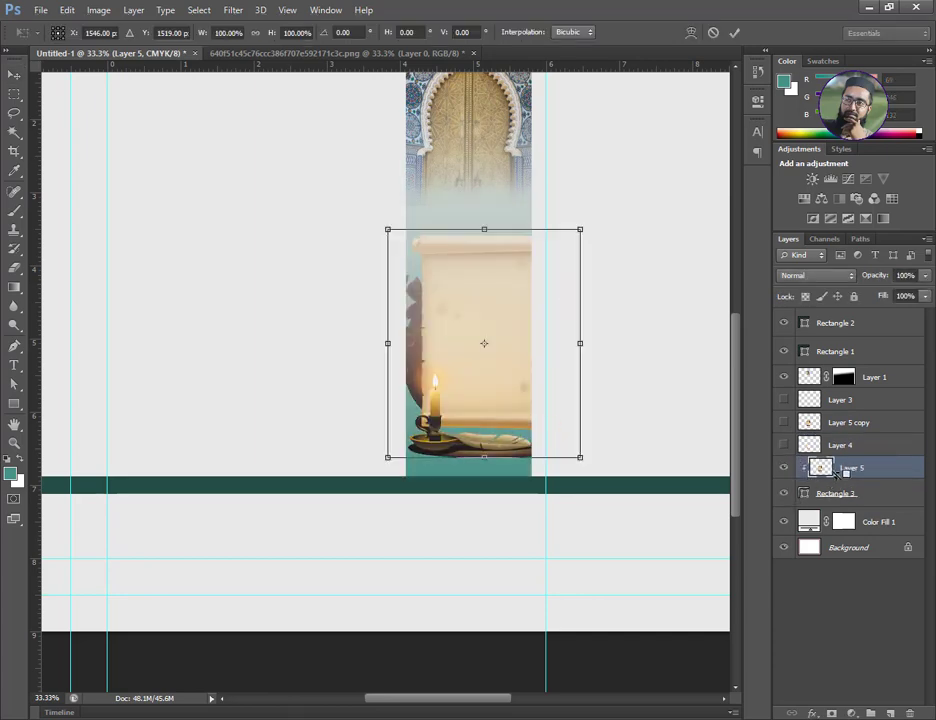
pyautogui.moveTo(584, 230); pyautogui.dragTo(610, 198)
pyautogui.moveTo(535, 246); pyautogui.dragTo(578, 254)
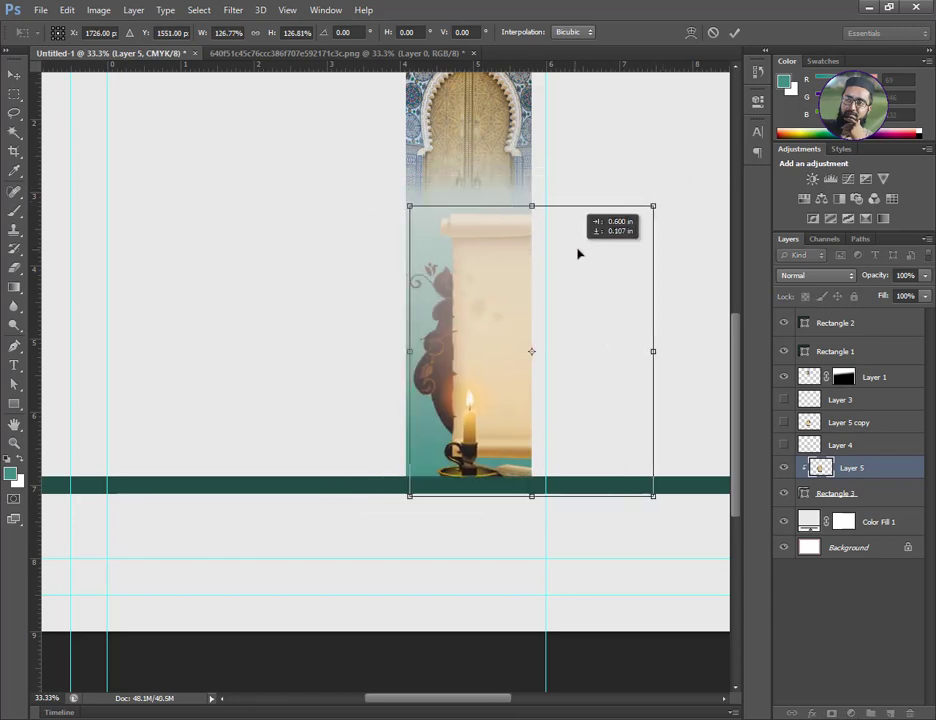
pyautogui.moveTo(651, 205); pyautogui.dragTo(552, 296)
pyautogui.press('Return')
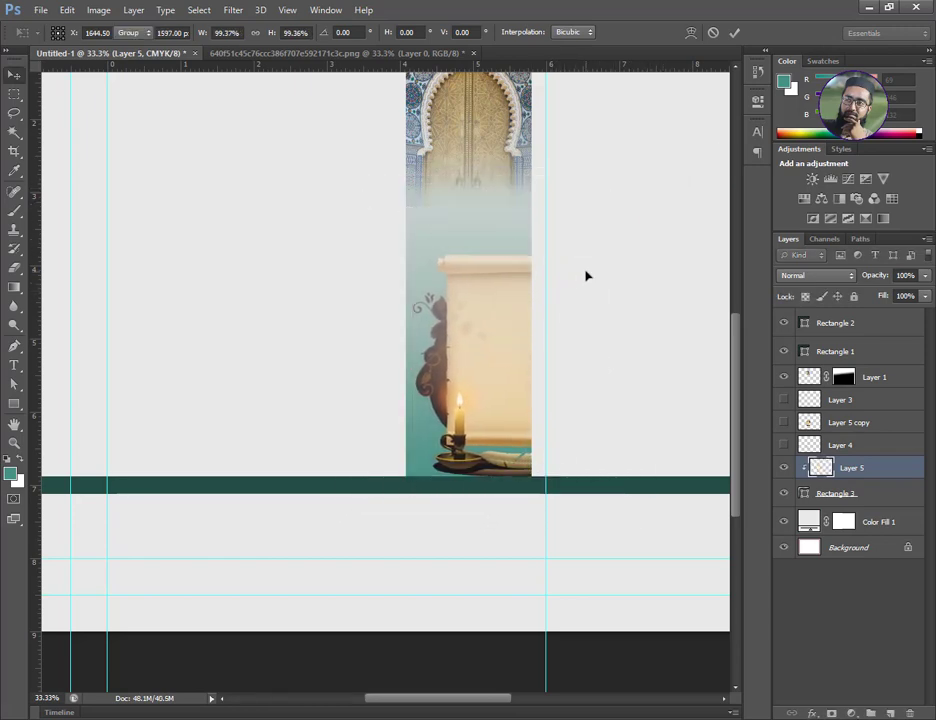
# Add a layer mask to the scroll and softly brush its upper part with black at size 400
pyautogui.hotkey('ctrl', '+')
pyautogui.click(831, 713)
pyautogui.press('b')
pyautogui.moveTo(311, 182); pyautogui.dragTo(432, 210)
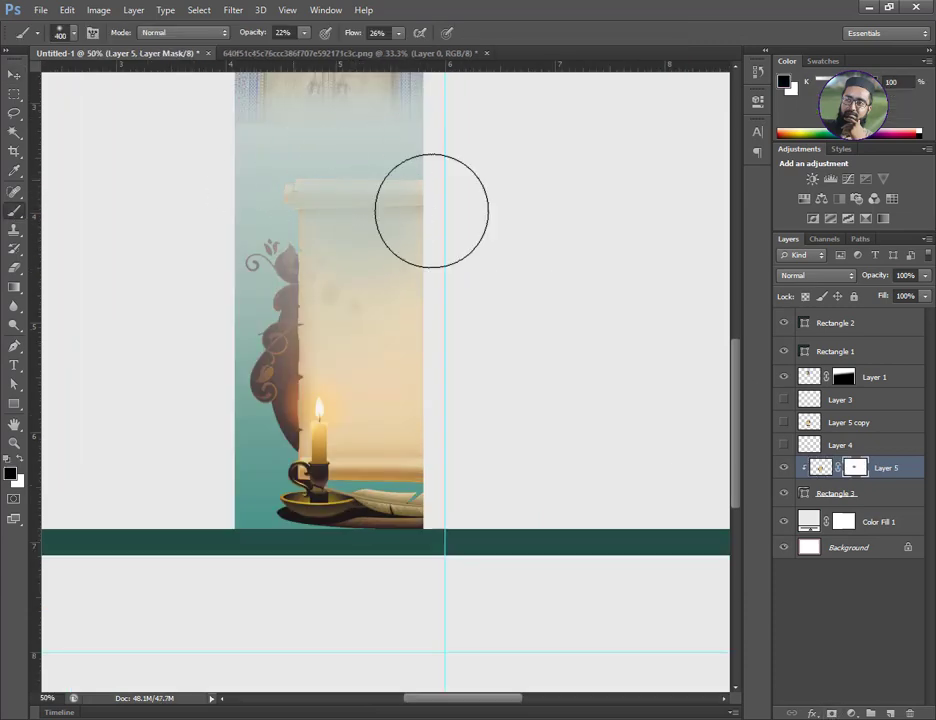
# Set the brush to 49% opacity and 43% flow and mask out the scroll's upper and right parts
pyautogui.moveTo(304, 33); pyautogui.dragTo(328, 48)
pyautogui.moveTo(398, 33); pyautogui.dragTo(413, 48)
pyautogui.moveTo(309, 201)
pyautogui.mouseDown()
pyautogui.moveTo(444, 233)
pyautogui.moveTo(209, 235)
pyautogui.moveTo(220, 338)
pyautogui.moveTo(432, 440)
pyautogui.mouseUp()
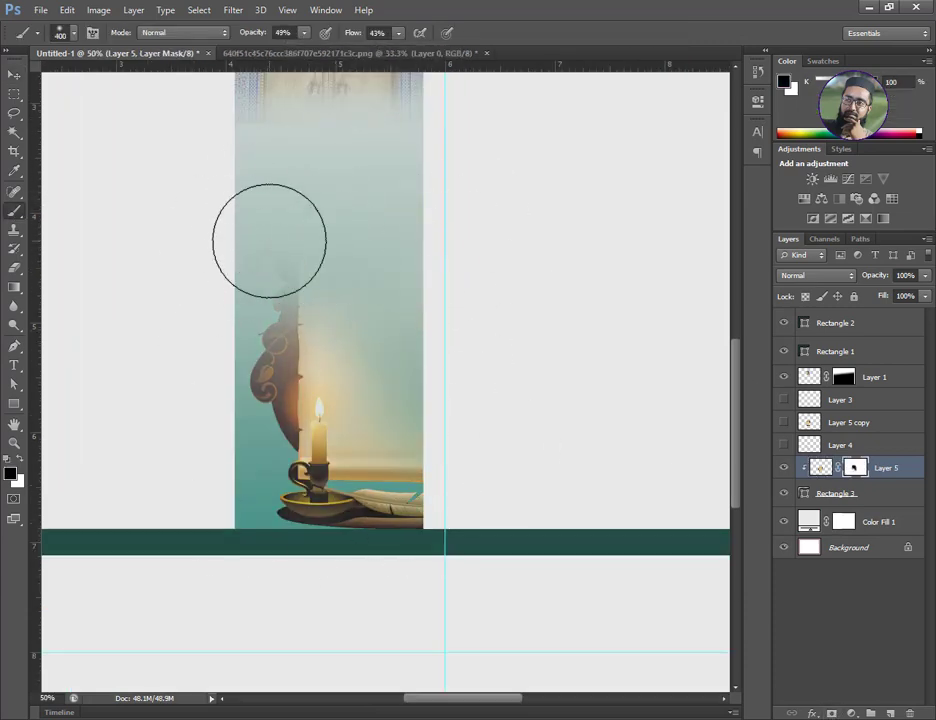
# Enlarge the masked scroll and candle and reposition them at the foot of the column
pyautogui.press('v')
pyautogui.hotkey('ctrl', '-')
pyautogui.hotkey('ctrl', '-')
pyautogui.hotkey('ctrl', '+')
pyautogui.hotkey('ctrl', '+')
pyautogui.hotkey('ctrl', '+')
pyautogui.moveTo(376, 460); pyautogui.dragTo(373, 245)
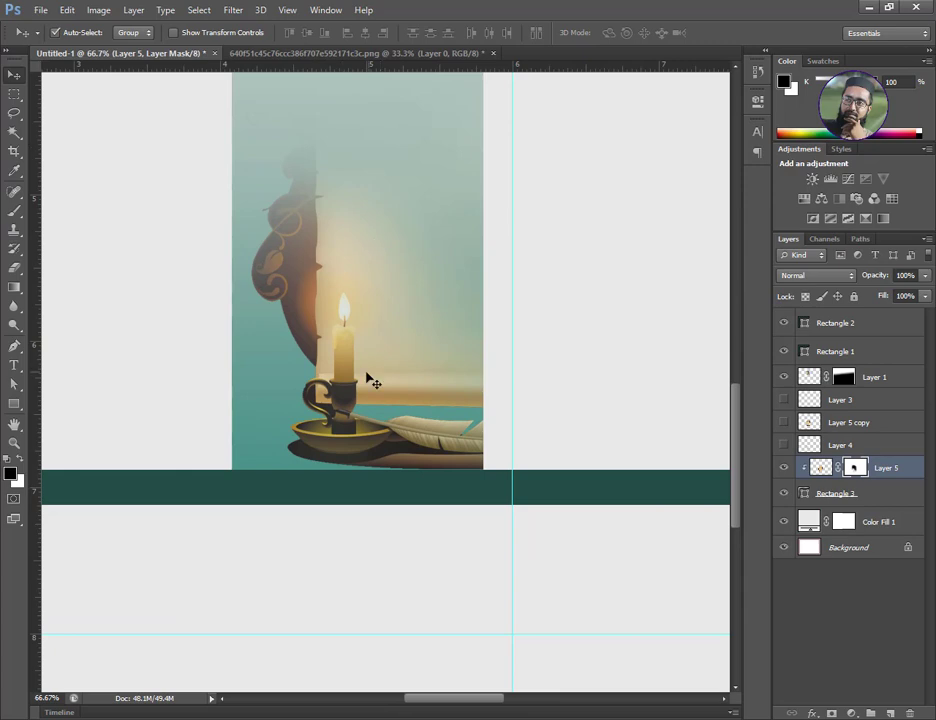
pyautogui.hotkey('ctrl', '-')
pyautogui.hotkey('ctrl', '-')
pyautogui.hotkey('ctrl', 't')
pyautogui.moveTo(278, 268); pyautogui.dragTo(240, 221)
pyautogui.moveTo(303, 366); pyautogui.dragTo(322, 328)
pyautogui.press('Return')
# Brush black over the scroll's mask to fade the dark roller left of the candle, then reduce the brush size to 200
pyautogui.press('b')
pyautogui.moveTo(274, 351); pyautogui.dragTo(258, 412)
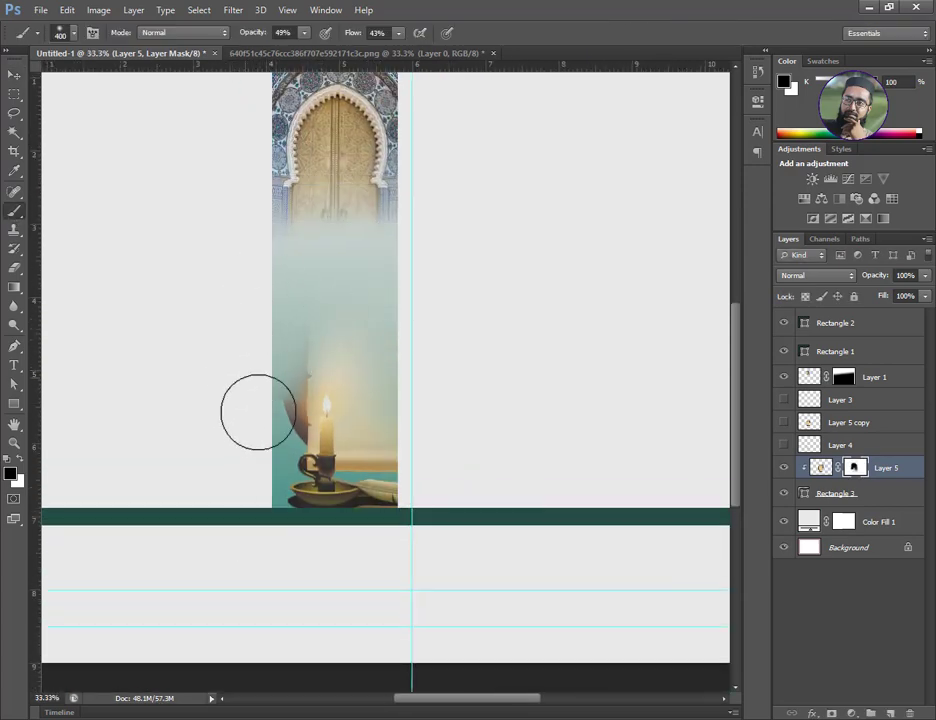
pyautogui.press('[')
pyautogui.press('[')
pyautogui.press('[')
pyautogui.hotkey('ctrl', '+')
pyautogui.hotkey('ctrl', '+')
pyautogui.hotkey('ctrl', '+')
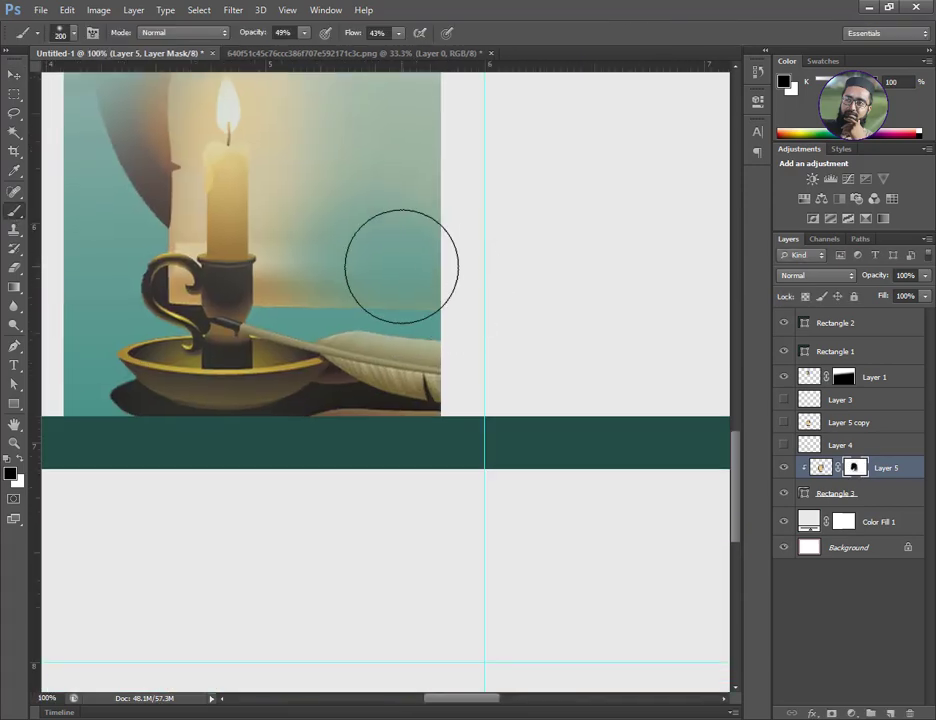
# Mask out the parchment to the right of the candle and above the quill with smaller brush sizes up to 125
pyautogui.press('[')
pyautogui.press('[')
pyautogui.press('[')
pyautogui.press('[')
pyautogui.press('[')
pyautogui.press('[')
pyautogui.press('[')
pyautogui.press('[')
pyautogui.press('[')
pyautogui.press('[')
pyautogui.moveTo(360, 210); pyautogui.dragTo(368, 351)
pyautogui.press(']')
pyautogui.press(']')
pyautogui.press(']')
pyautogui.press(']')
pyautogui.press(']')
pyautogui.press(']')
pyautogui.press(']')
pyautogui.moveTo(396, 272)
pyautogui.mouseDown()
pyautogui.moveTo(384, 359)
pyautogui.moveTo(313, 432)
pyautogui.mouseUp()
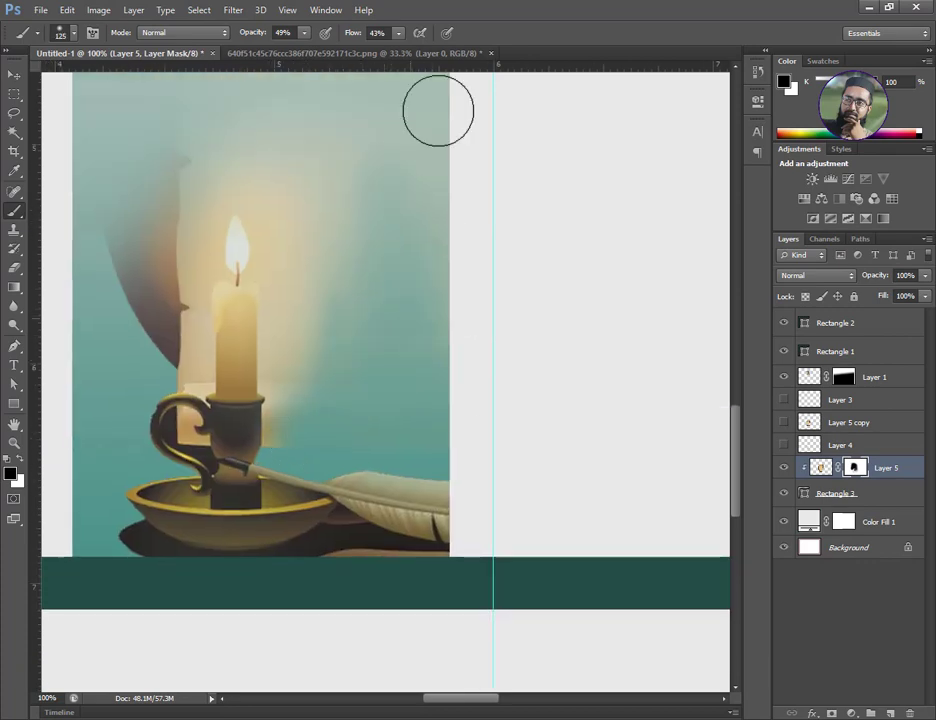
# Mask out the remaining roller and parchment left of the candle, reducing the brush size to 50 near the holder's handle
pyautogui.moveTo(144, 179)
pyautogui.mouseDown()
pyautogui.moveTo(209, 301)
pyautogui.moveTo(179, 494)
pyautogui.moveTo(157, 437)
pyautogui.moveTo(224, 493)
pyautogui.moveTo(211, 440)
pyautogui.mouseUp()
pyautogui.press('[')
pyautogui.press('[')
pyautogui.press('[')
pyautogui.press('[')
pyautogui.press('[')
pyautogui.press('[')
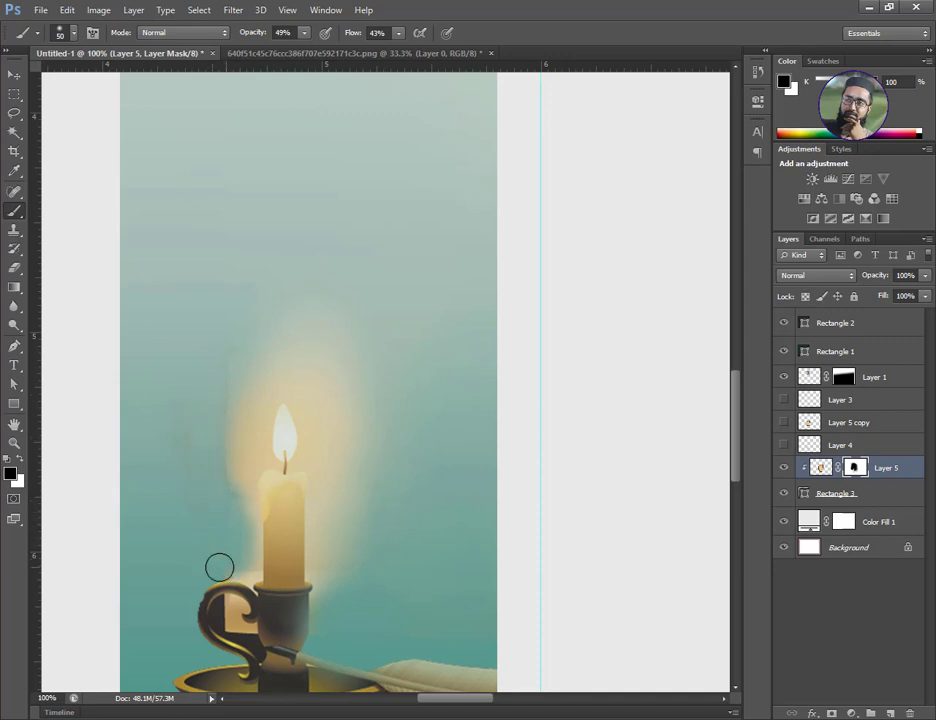
# Outline the leftover parchment between the candle's left edge and the holder's handle with the Polygonal Lasso
pyautogui.hotkey('ctrl', '-')
pyautogui.hotkey('ctrl', '-')
pyautogui.hotkey('ctrl', '-')
pyautogui.hotkey('ctrl', '-')
pyautogui.scroll(5, 388, 368)
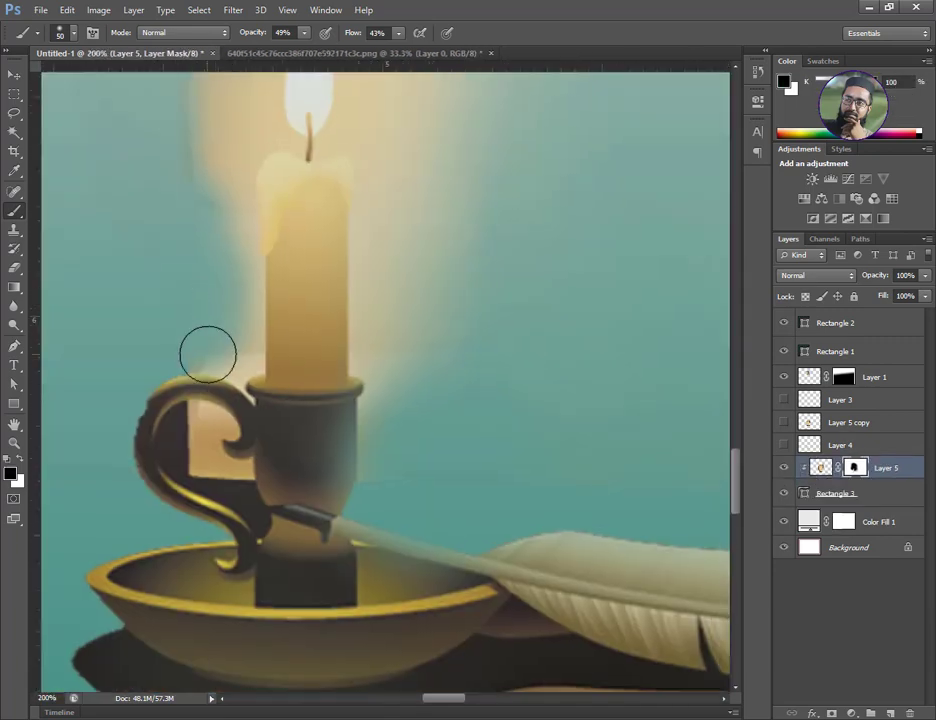
pyautogui.press('l')
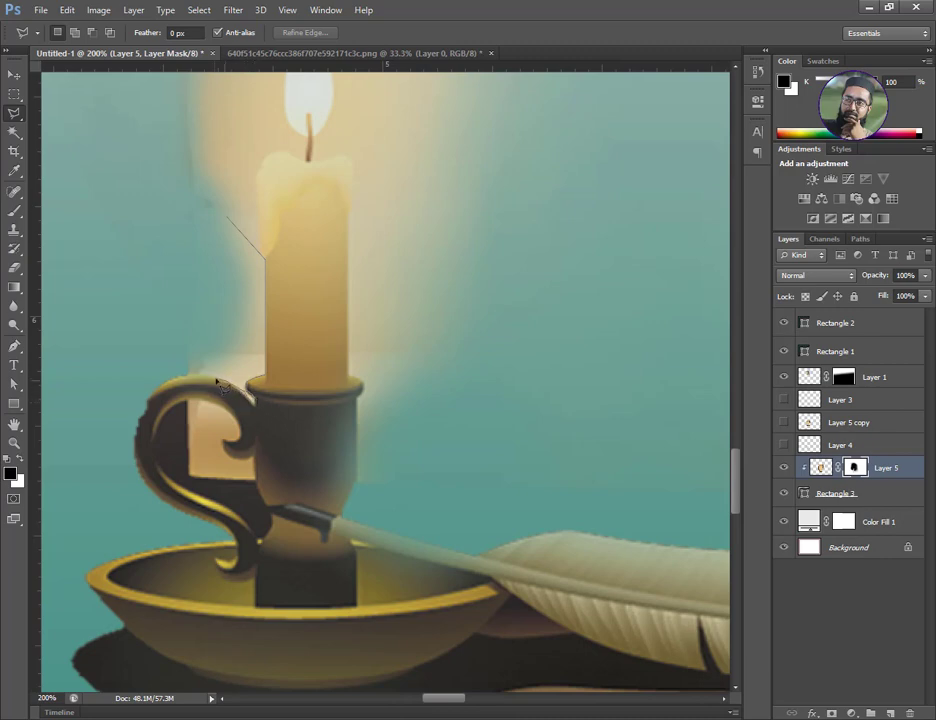
pyautogui.doubleClick(265, 372)
# Add the leftover glow area along the right edge of the candle and holder to the lasso selection
pyautogui.keyDown('shift'); pyautogui.click(355, 505); pyautogui.keyUp('shift')
pyautogui.click(410, 512)
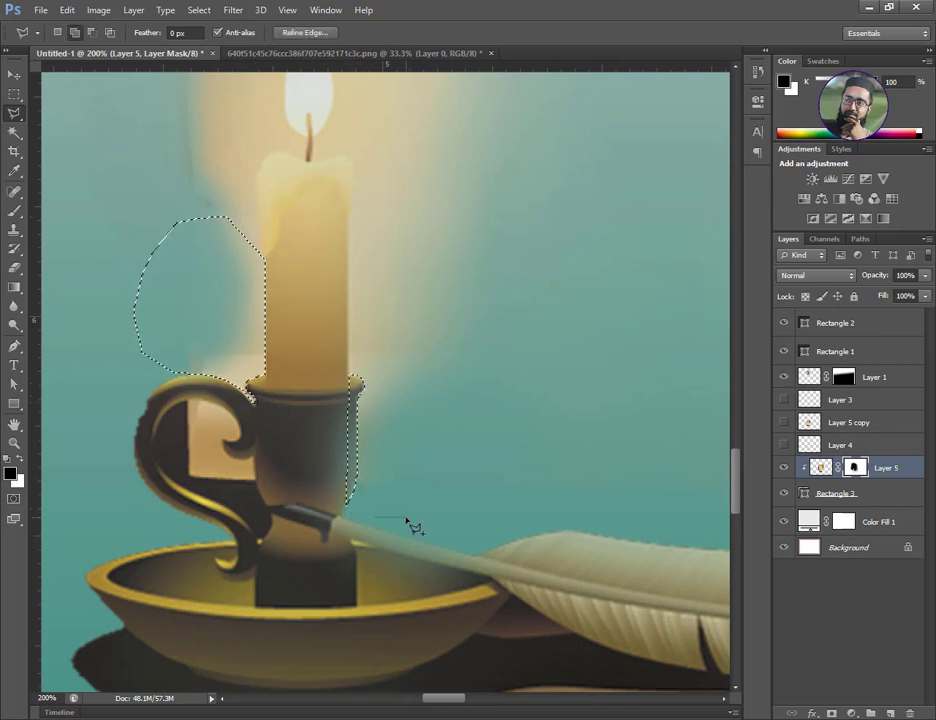
pyautogui.click(502, 330)
pyautogui.click(430, 228)
pyautogui.click(350, 240)
pyautogui.click(356, 506)
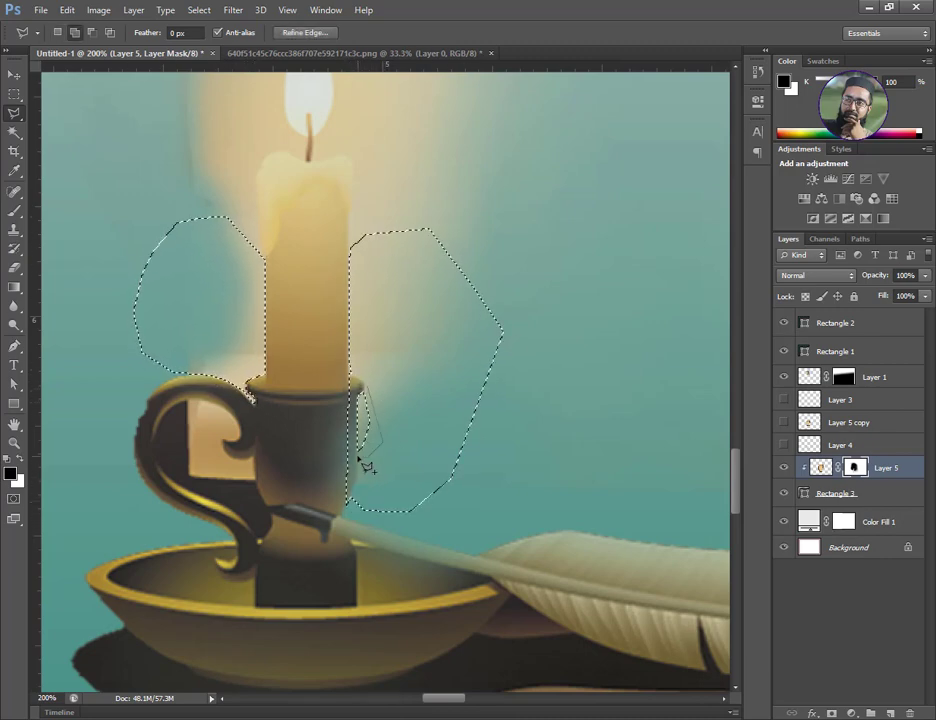
pyautogui.scroll(3, 366, 543)
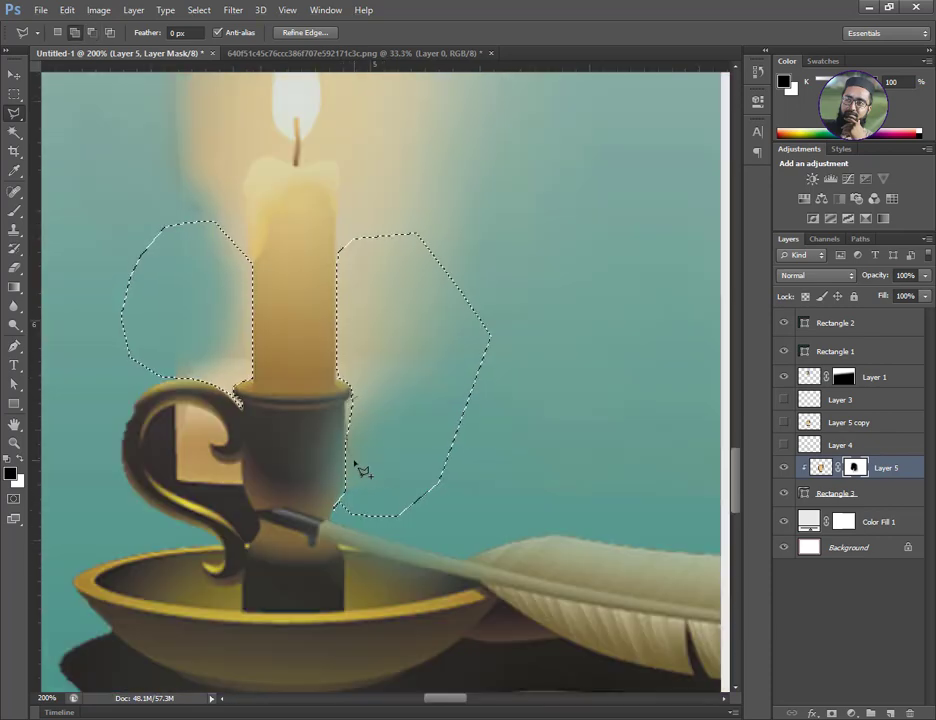
# Add the opening inside the candle holder's curled handle to the lasso selection
pyautogui.hscroll(-3, 310, 400)
pyautogui.click(302, 394)
pyautogui.click(279, 407)
pyautogui.click(272, 437)
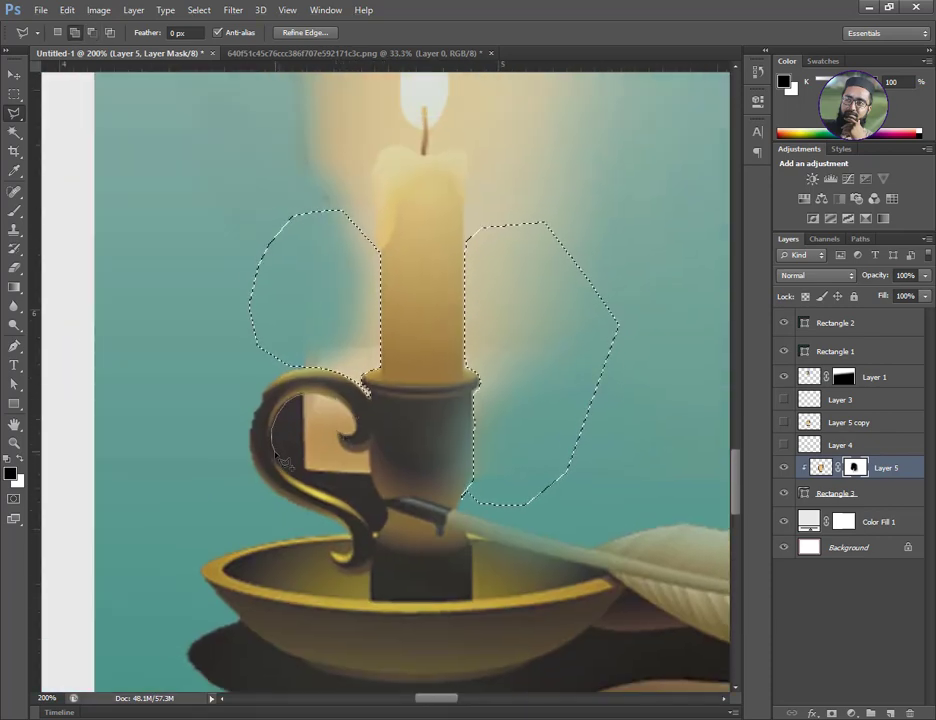
pyautogui.click(288, 468)
pyautogui.click(328, 496)
pyautogui.click(372, 530)
pyautogui.click(387, 515)
pyautogui.click(374, 486)
pyautogui.click(368, 458)
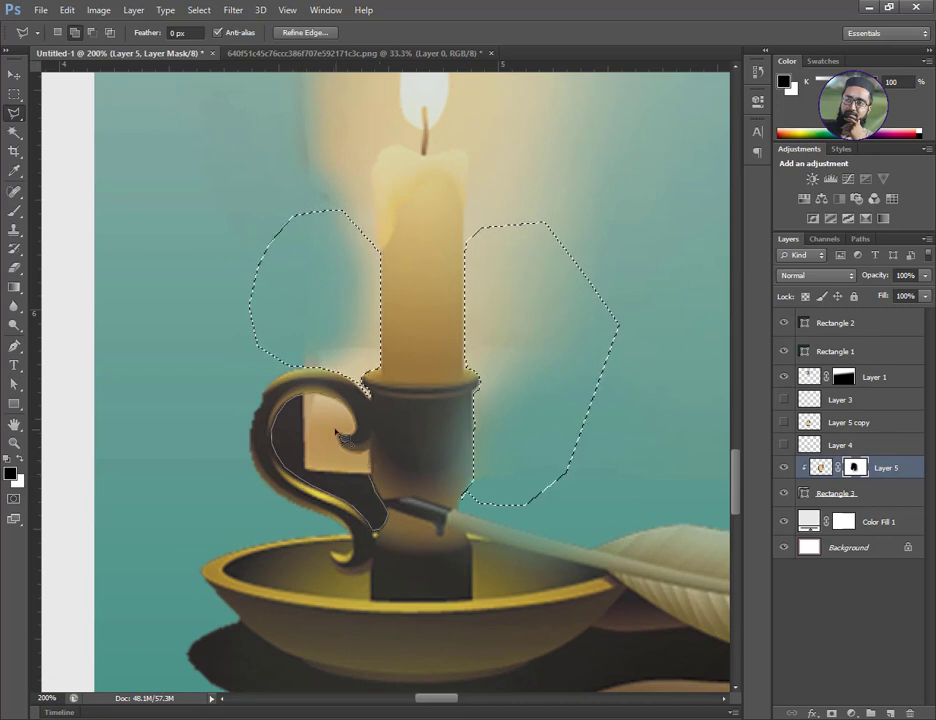
# Paint the selected areas black on the Layer 5 mask with the brush at size 80, then deselect
pyautogui.press('b')
pyautogui.moveTo(305, 420); pyautogui.dragTo(330, 480)
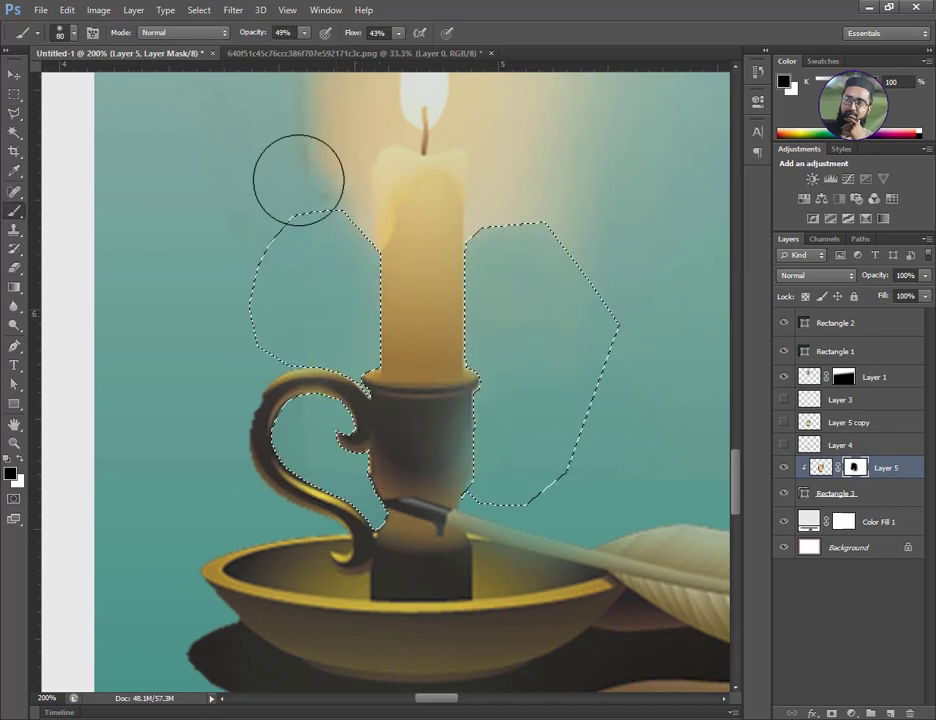
pyautogui.hotkey('ctrl', 'd')
# Switch to the Layer 5 image, sample the column's teal as foreground colour and paint over leftover glow beside the candle
pyautogui.hotkey('ctrl', '-')
pyautogui.hotkey('ctrl', '-')
pyautogui.hotkey('ctrl', '2')
pyautogui.keyDown('alt'); pyautogui.click(427, 326); pyautogui.keyUp('alt')
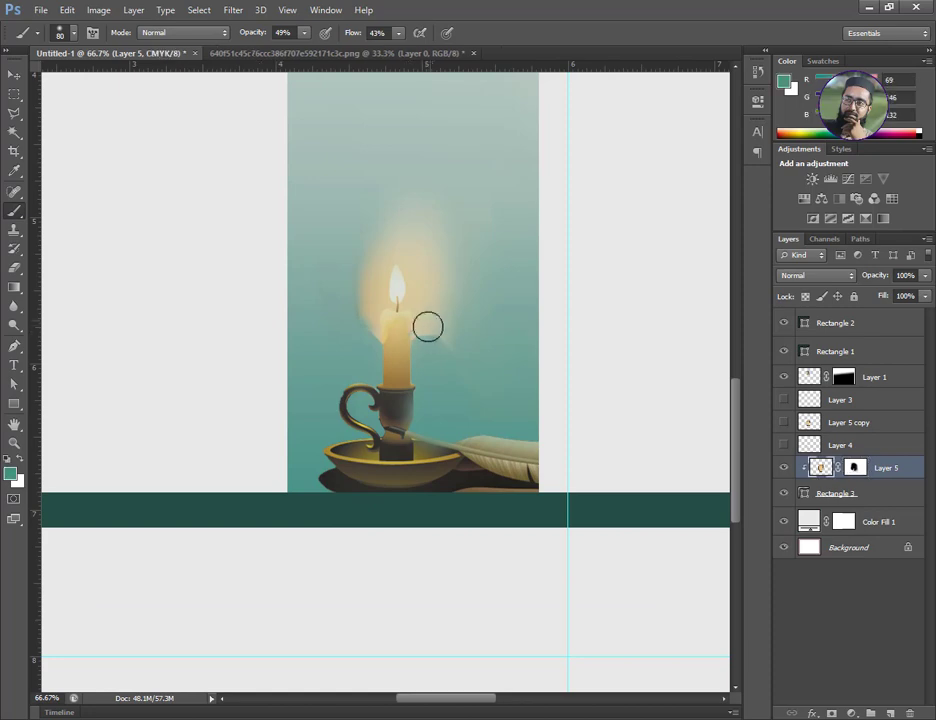
pyautogui.hotkey('ctrl', '+')
pyautogui.hotkey('ctrl', '+')
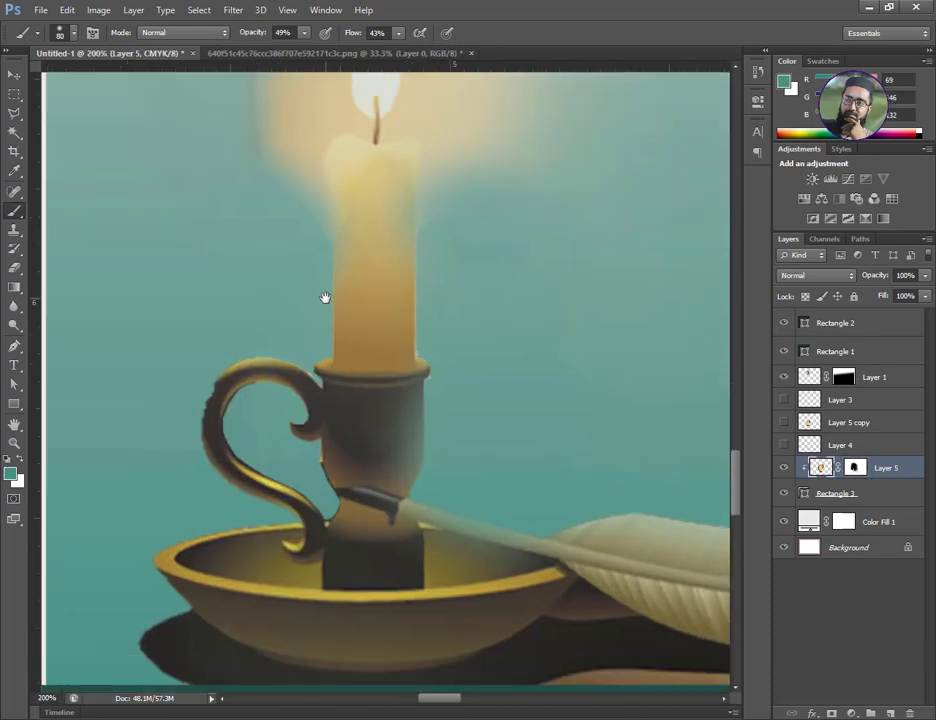
pyautogui.hotkey('ctrl', '-')
pyautogui.hotkey('ctrl', '-')
pyautogui.hotkey('ctrl', '-')
pyautogui.hotkey('ctrl', '-')
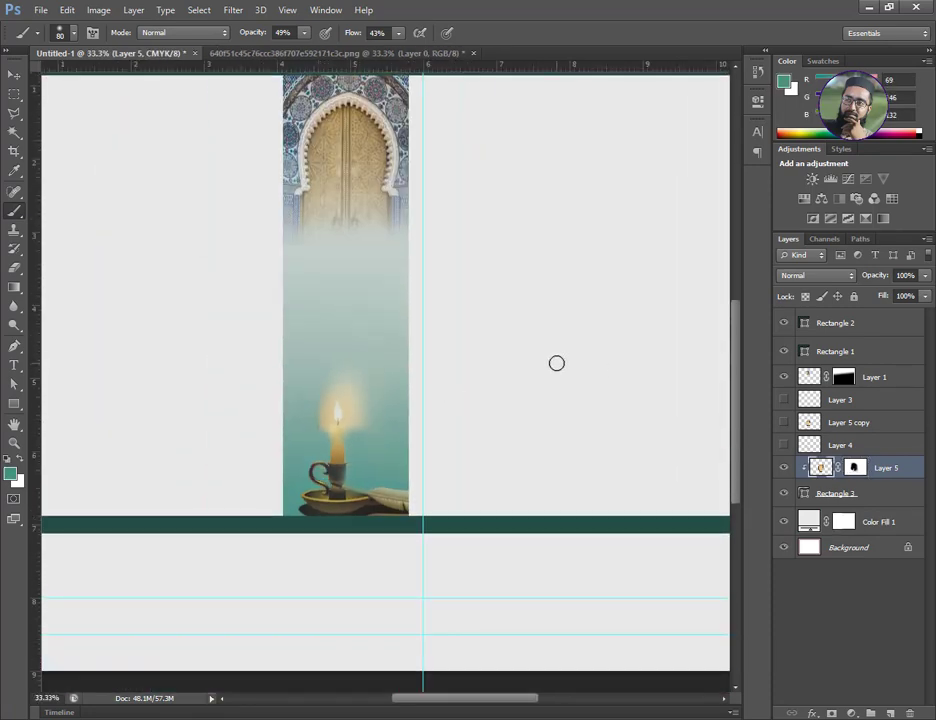
# Bring the candlestick from candle-15888.png into the column, transform it into place above the dark band and hide Layer 5
pyautogui.moveTo(387, 364); pyautogui.dragTo(497, 355)
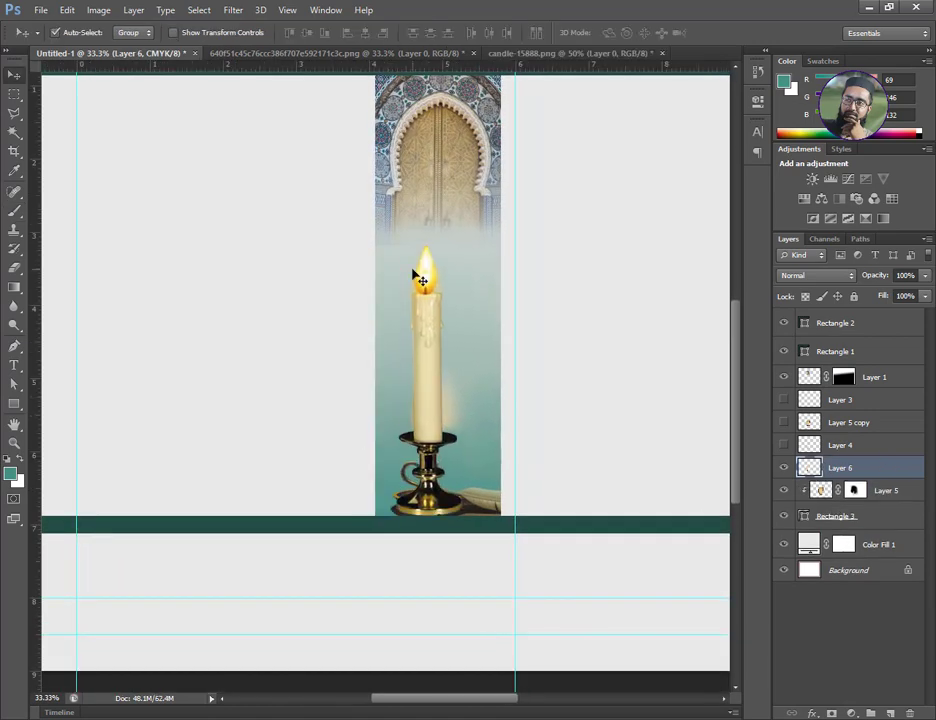
pyautogui.hotkey('ctrl', 't')
pyautogui.moveTo(368, 272); pyautogui.dragTo(373, 317)
pyautogui.press('Return')
pyautogui.click(783, 490)
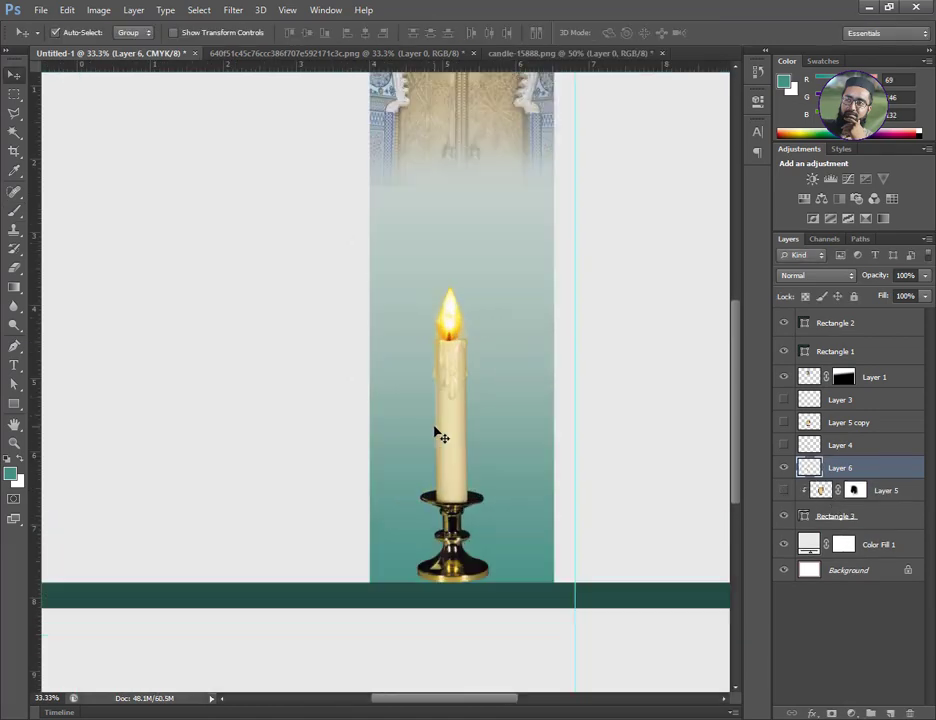
# Select the brass candlestick base with a rectangular marquee, transform it to a shorter height and deselect
pyautogui.hotkey('ctrl', '+')
pyautogui.press('m')
pyautogui.moveTo(376, 370); pyautogui.dragTo(512, 504)
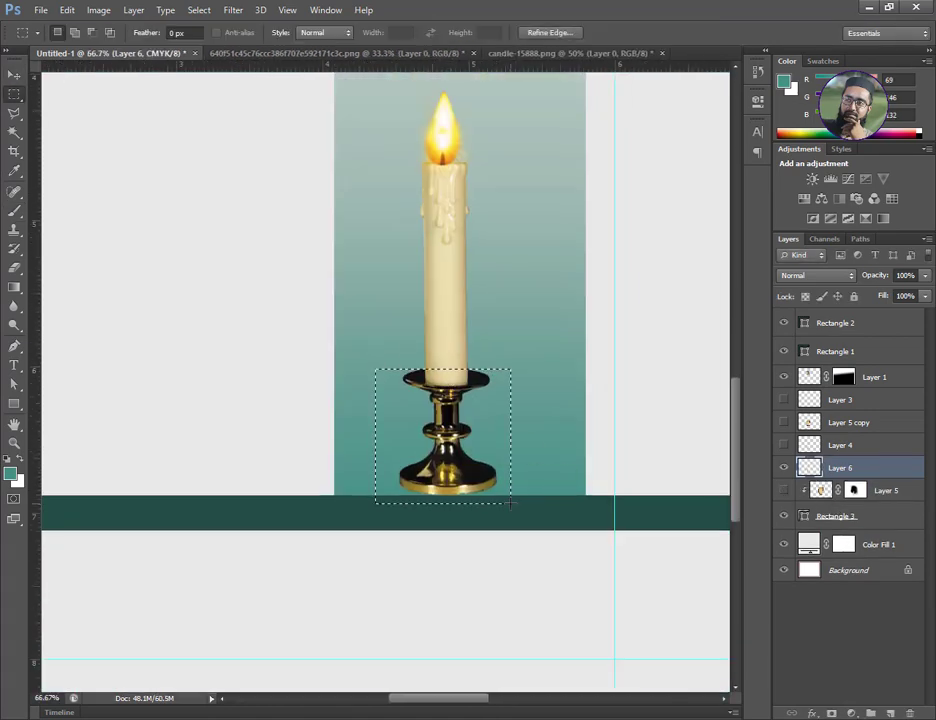
pyautogui.hotkey('ctrl', 't')
pyautogui.moveTo(443, 504); pyautogui.dragTo(443, 500)
pyautogui.press('Return')
pyautogui.hotkey('ctrl', 'd')
# Lower the whole brass candlestick with Free Transform so it stands on the dark green band
pyautogui.hotkey('ctrl', '-')
pyautogui.hotkey('ctrl', 't')
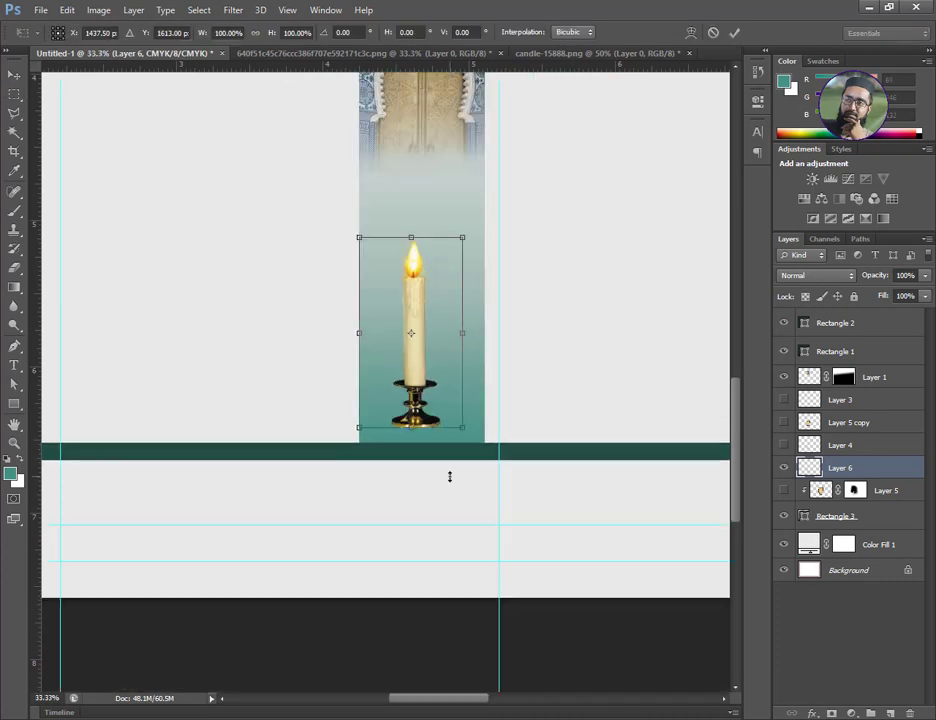
pyautogui.moveTo(416, 354); pyautogui.dragTo(420, 367)
pyautogui.press('Return')
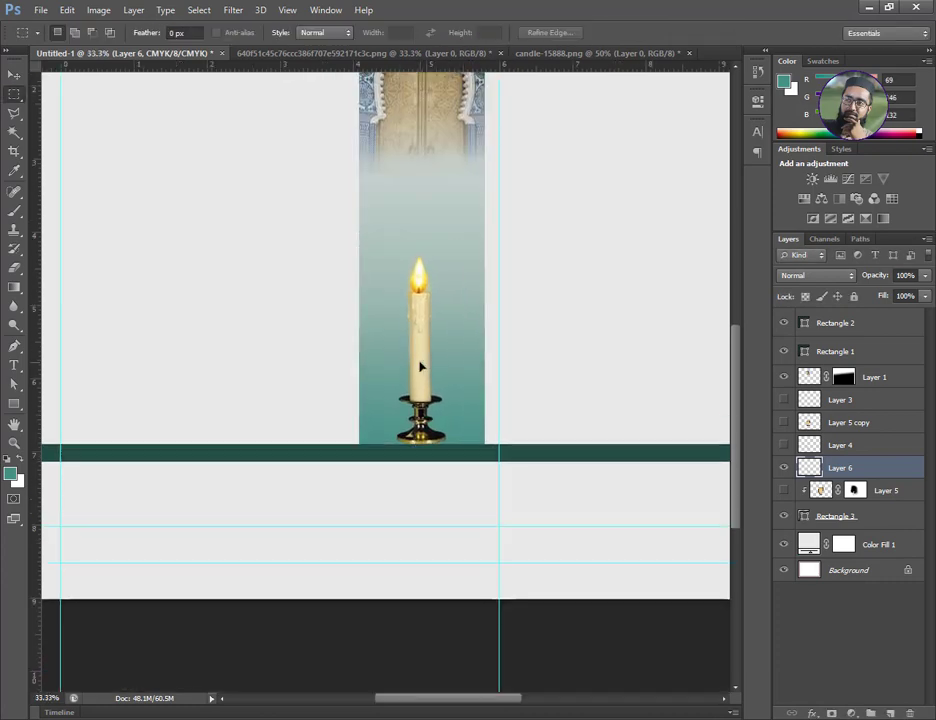
pyautogui.hotkey('ctrl', '-')
pyautogui.hotkey('ctrl', '-')
pyautogui.hotkey('ctrl', '+')
pyautogui.hotkey('ctrl', '+')
pyautogui.hotkey('ctrl', '+')
pyautogui.hotkey('ctrl', '+')
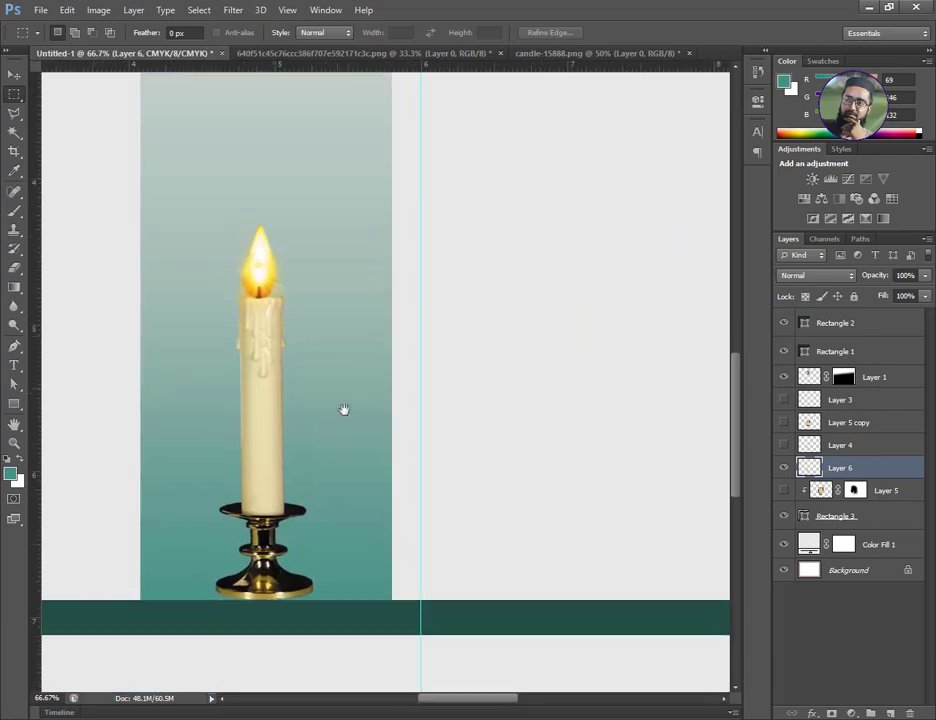
# Show Layer 5, move the brass candlestick over the old holder and cut out its candle and flame with a rectangular selection
pyautogui.click(783, 490)
pyautogui.press('v')
pyautogui.moveTo(259, 476)
pyautogui.mouseDown()
pyautogui.moveTo(299, 370)
pyautogui.moveTo(265, 452)
pyautogui.mouseUp()
pyautogui.press('m')
pyautogui.moveTo(188, 150); pyautogui.dragTo(382, 474)
pyautogui.hotkey('ctrl', 'x')
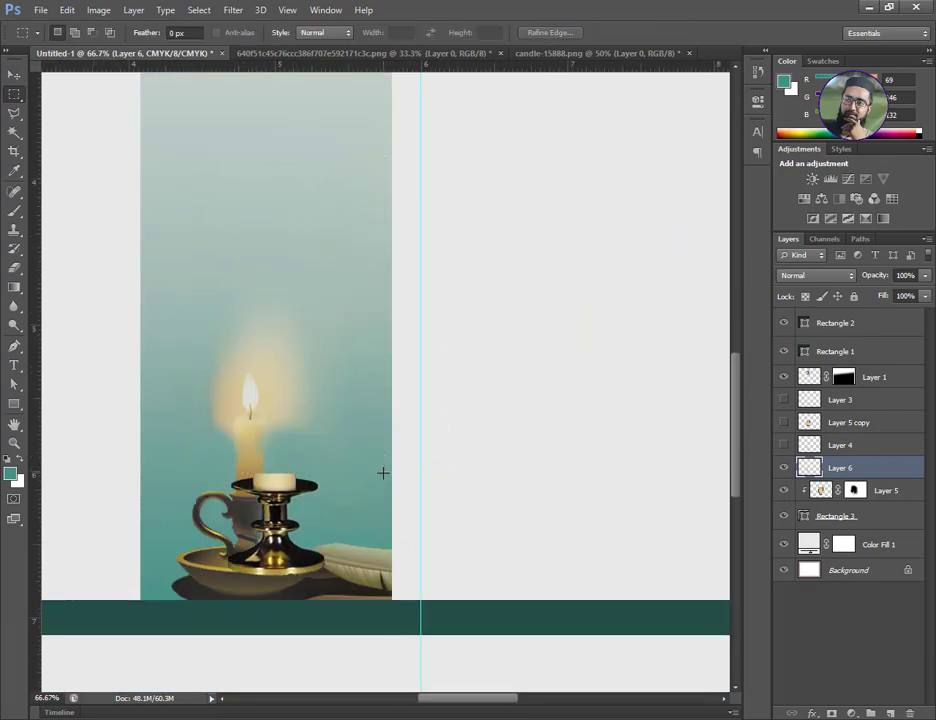
# Paste the cut candle as a new layer, hide the brass base and stand the candle on the old holder
pyautogui.hotkey('ctrl', 'v')
pyautogui.click(783, 490)
pyautogui.press('v')
pyautogui.moveTo(379, 416); pyautogui.dragTo(246, 378)
pyautogui.hotkey('ctrl', '+')
pyautogui.hotkey('ctrl', '+')
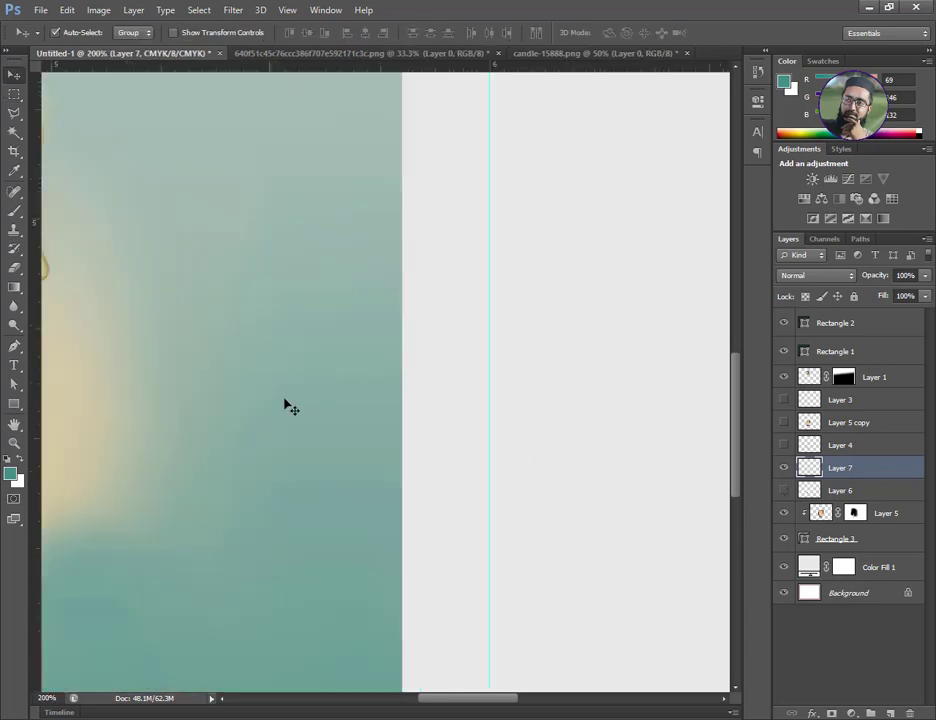
pyautogui.hscroll(-5, 288, 403)
# Select the region around the old candle and glow, delete it from Layer 5 and deselect
pyautogui.click(840, 490)
pyautogui.hotkey('ctrl', '-')
pyautogui.hotkey('ctrl', '-')
pyautogui.press('m')
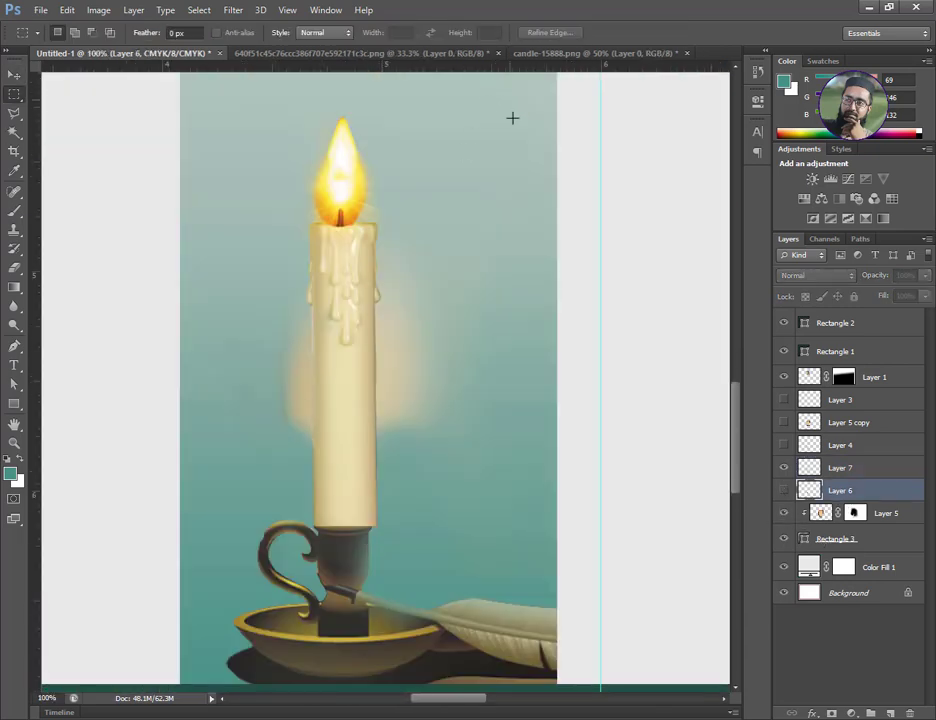
pyautogui.moveTo(554, 97); pyautogui.dragTo(215, 463)
pyautogui.click(882, 513)
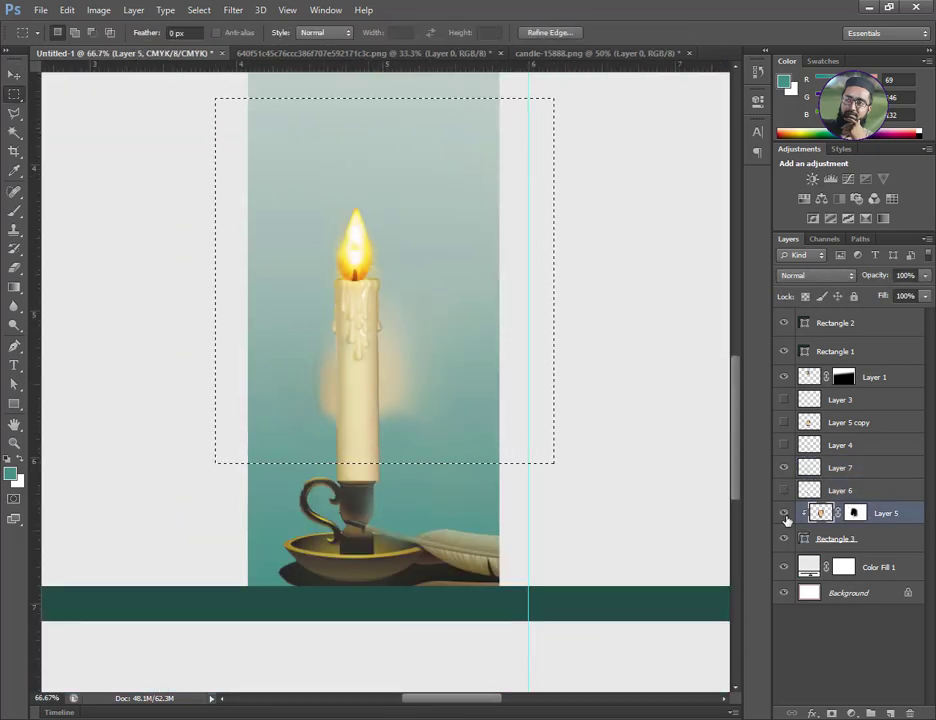
pyautogui.hotkey('ctrl', 'd')
# Scale the pasted candle on Layer 7 down and seat it on the dark holder
pyautogui.click(840, 467)
pyautogui.hotkey('ctrl', 't')
pyautogui.moveTo(432, 200); pyautogui.dragTo(416, 244)
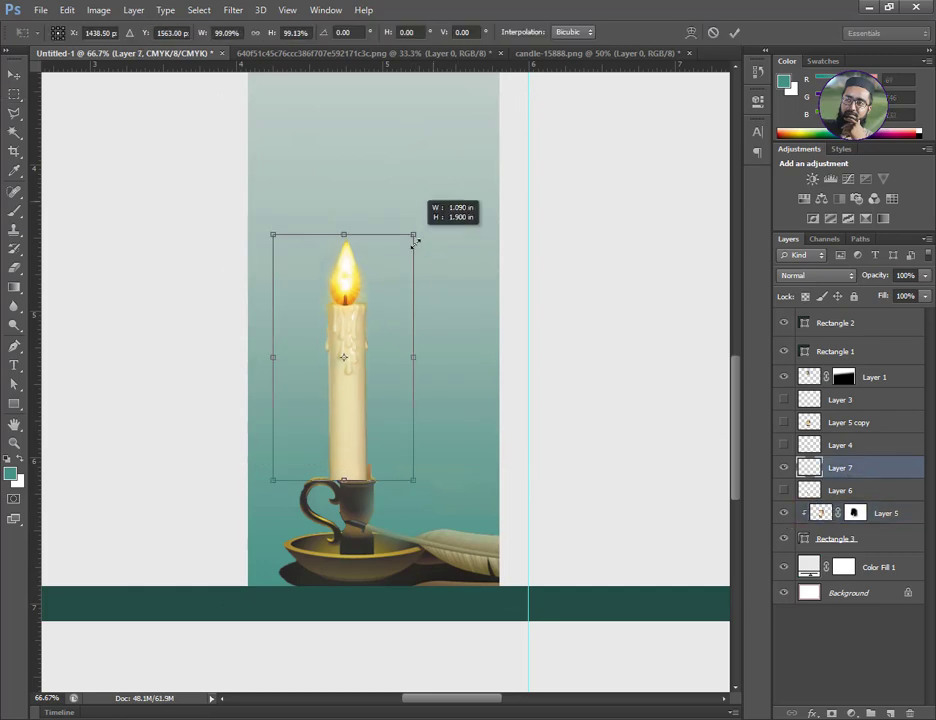
pyautogui.moveTo(330, 385); pyautogui.dragTo(352, 408)
pyautogui.hotkey('ctrl', '+')
pyautogui.hotkey('ctrl', '+')
pyautogui.scroll(-3, 445, 474)
pyautogui.moveTo(276, 237); pyautogui.dragTo(278, 272)
pyautogui.press('Return')
# Raise the candle slightly, sample its cream colour and paint the stub above the holder on Layer 5 at size 15
pyautogui.press('m')
pyautogui.press('v')
pyautogui.moveTo(329, 449); pyautogui.dragTo(336, 420)
pyautogui.press('b')
pyautogui.keyDown('alt'); pyautogui.click(347, 508); pyautogui.keyUp('alt')
pyautogui.keyDown('ctrl'); pyautogui.click(366, 511); pyautogui.keyUp('ctrl')
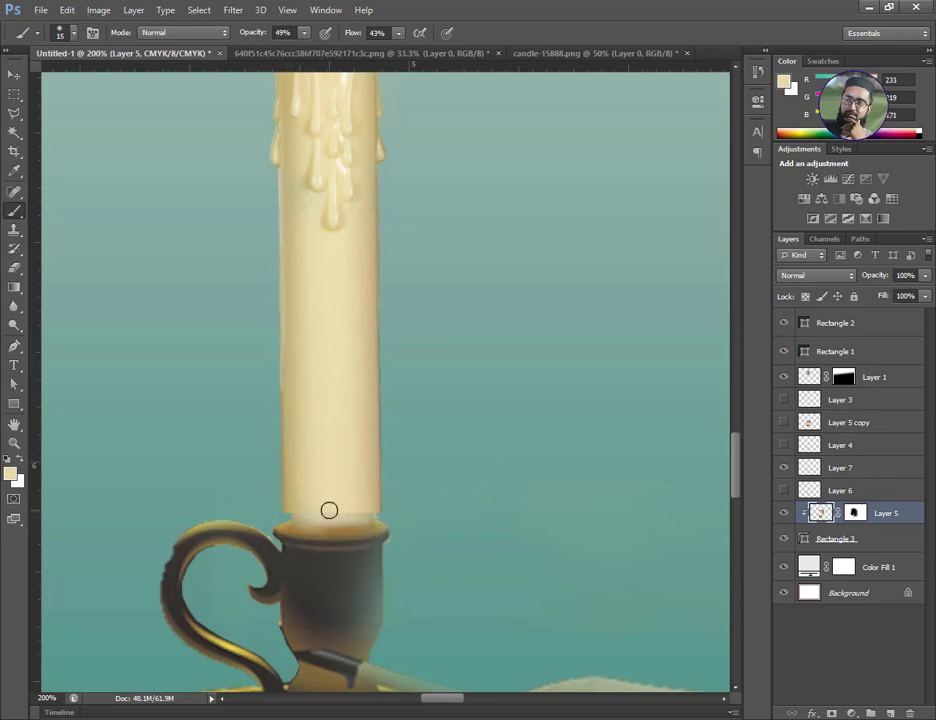
# Shrink the Layer 7 candle to fit the holder's rim and lower it onto the holder
pyautogui.click(13, 75)
pyautogui.click(840, 467)
pyautogui.hotkey('ctrl', 't')
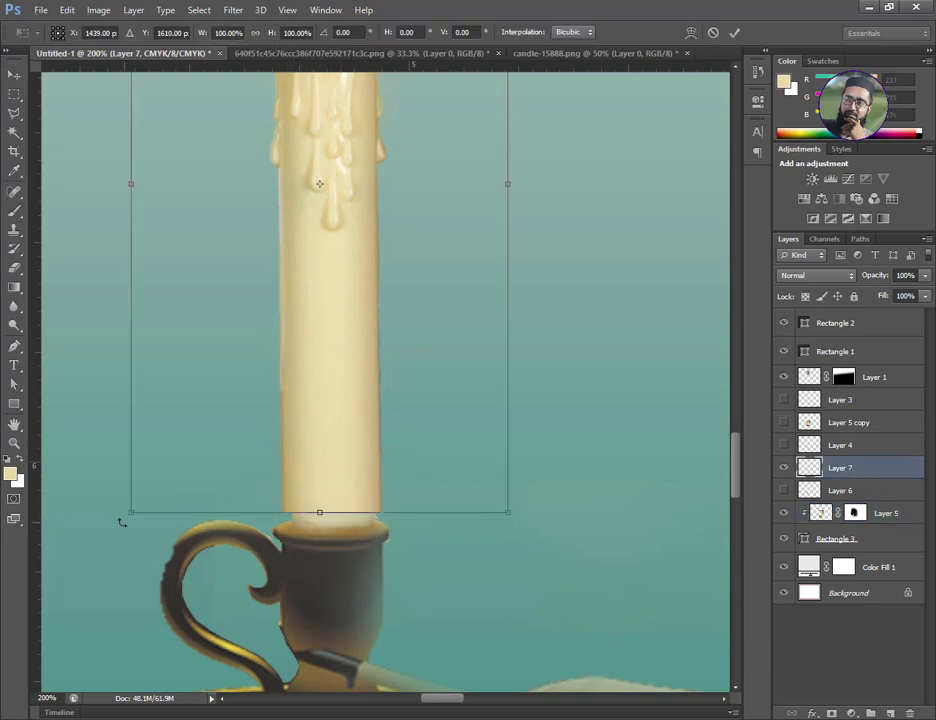
pyautogui.moveTo(130, 510); pyautogui.dragTo(164, 500)
pyautogui.moveTo(508, 492); pyautogui.dragTo(468, 491)
pyautogui.moveTo(356, 396); pyautogui.dragTo(356, 447)
pyautogui.press('Return')
# Add a layer mask to Layer 7 and fade the candle's lower end with a short white-to-black linear gradient
pyautogui.click(851, 713)
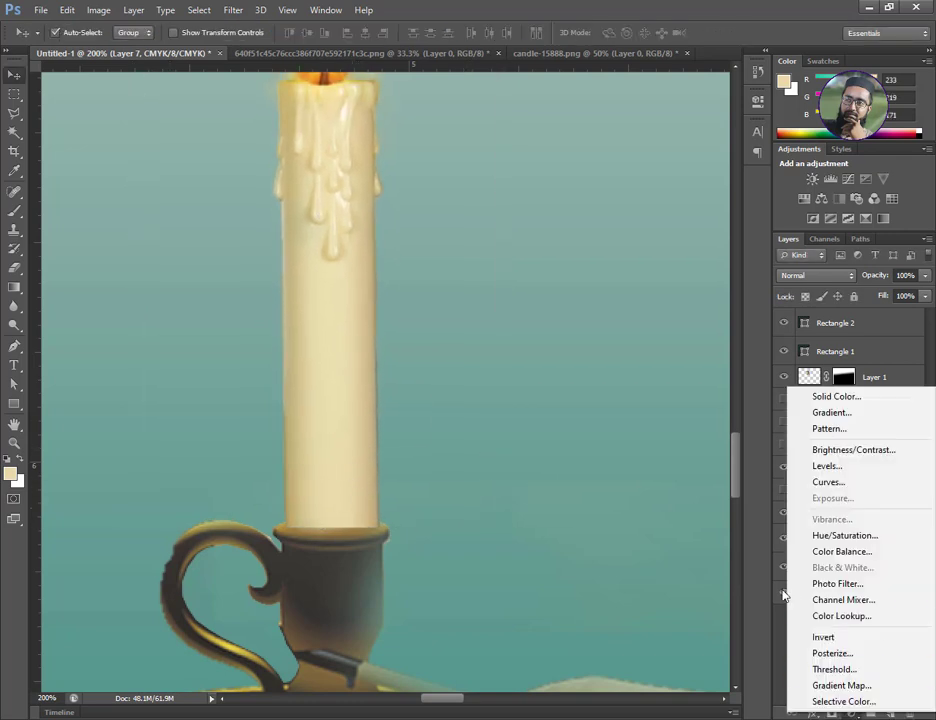
pyautogui.click(783, 596)
pyautogui.click(831, 713)
pyautogui.click(14, 288)
pyautogui.moveTo(323, 508); pyautogui.dragTo(323, 524)
pyautogui.hotkey('ctrl', 'z')
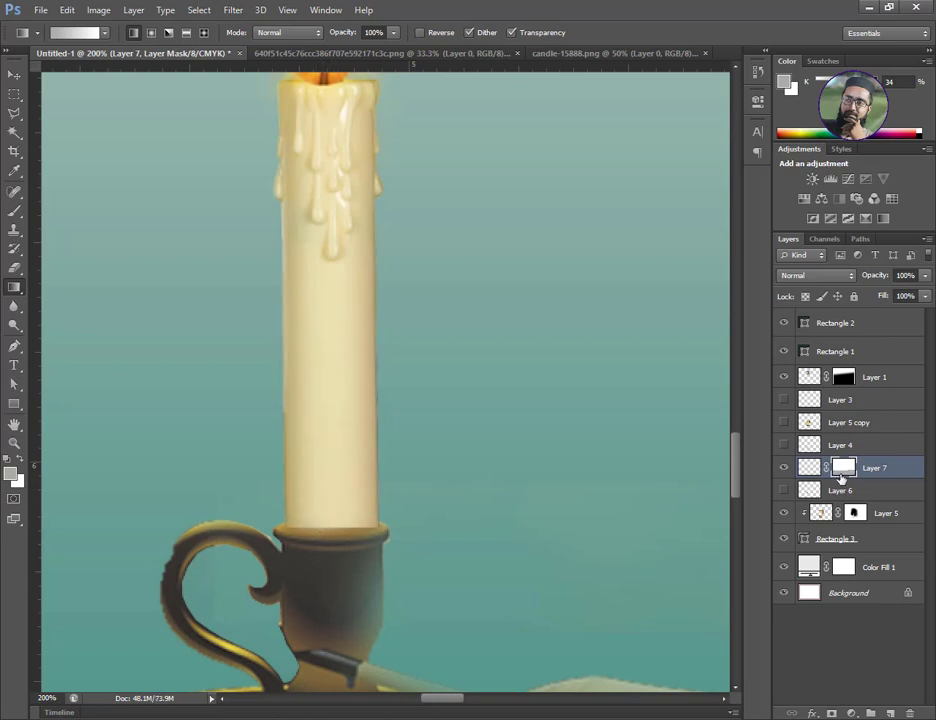
pyautogui.moveTo(316, 526); pyautogui.dragTo(334, 543)
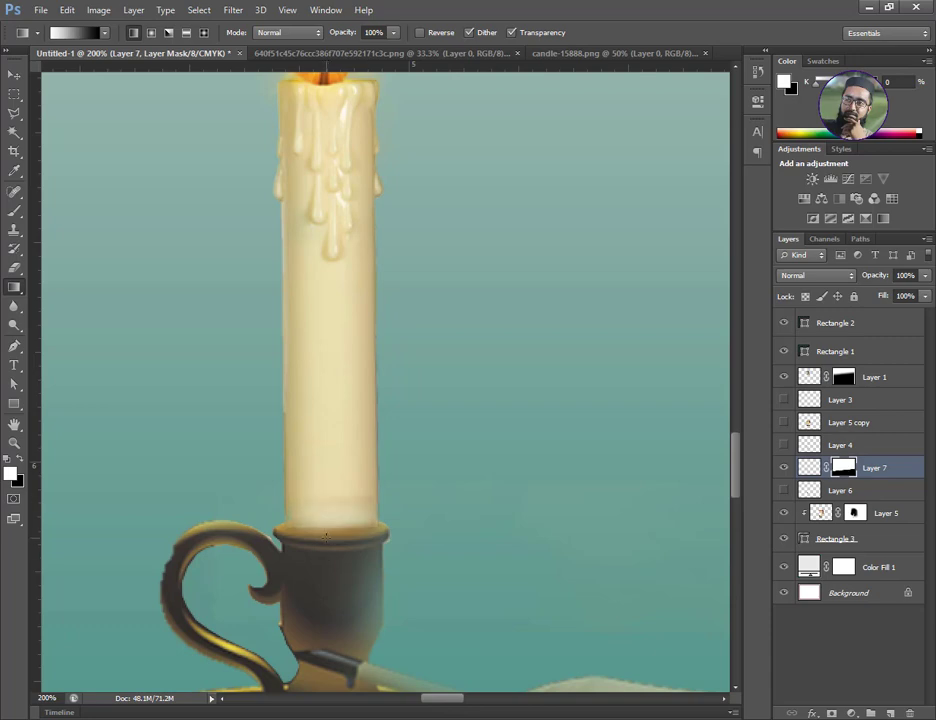
# Narrow the Layer 7 candle slightly from both sides with Free Transform
pyautogui.press('v')
pyautogui.scroll(1, 200, 422)
pyautogui.hotkey('ctrl', 't')
pyautogui.moveTo(142, 240); pyautogui.dragTo(149, 241)
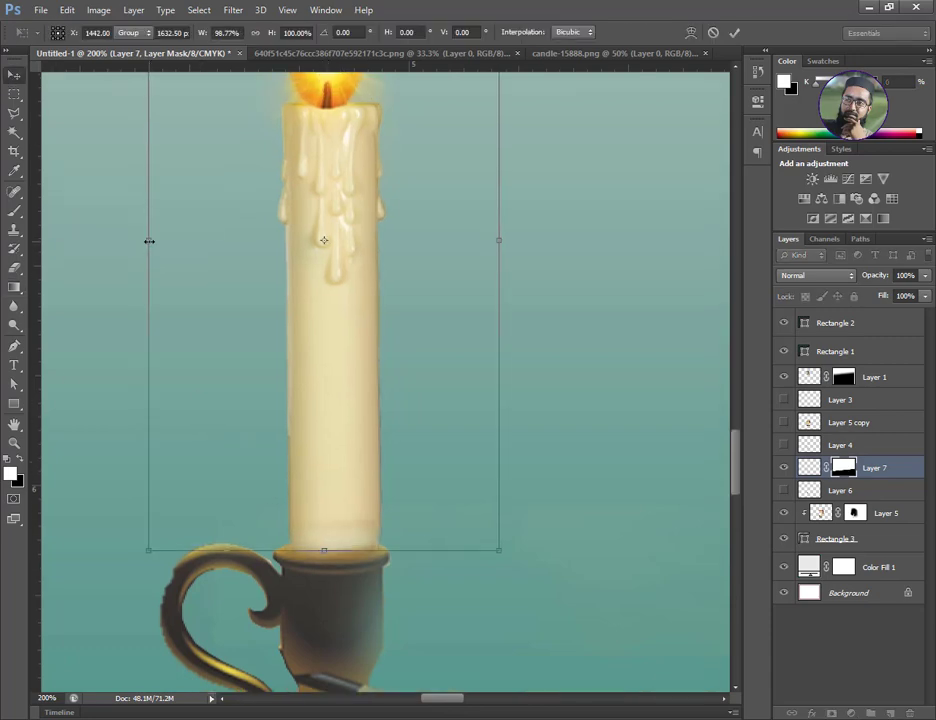
pyautogui.moveTo(501, 240); pyautogui.dragTo(491, 240)
pyautogui.press('Return')
# Target the door photo's mask on Layer 1 and set up a black brush at size 100 for its faded lower edge
pyautogui.hotkey('ctrl', '-')
pyautogui.hotkey('ctrl', '-')
pyautogui.hotkey('ctrl', '-')
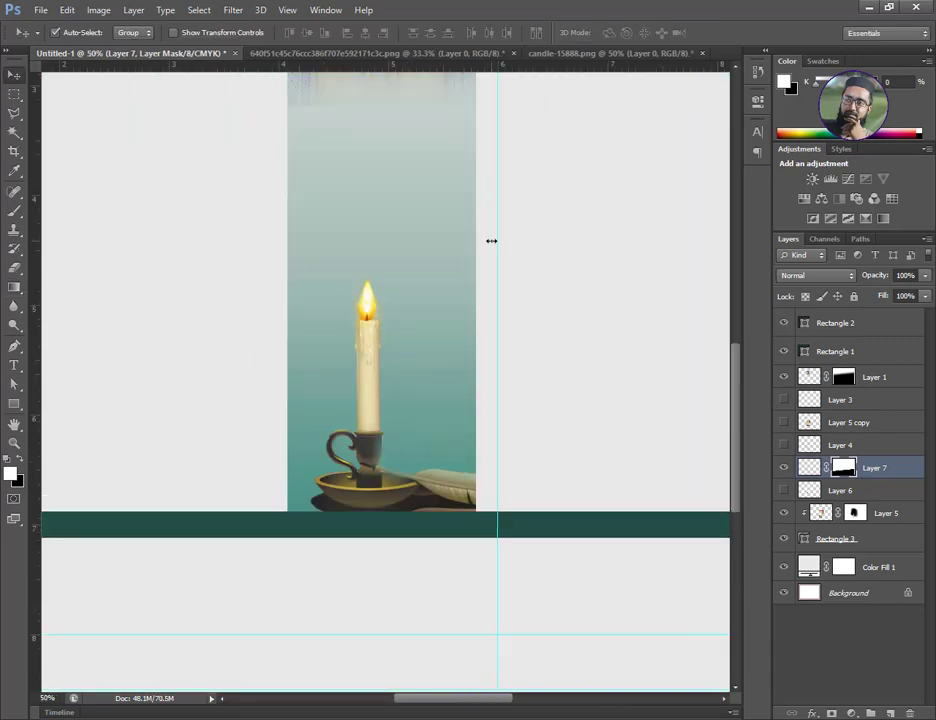
pyautogui.moveTo(491, 241); pyautogui.dragTo(495, 433)
pyautogui.click(335, 153)
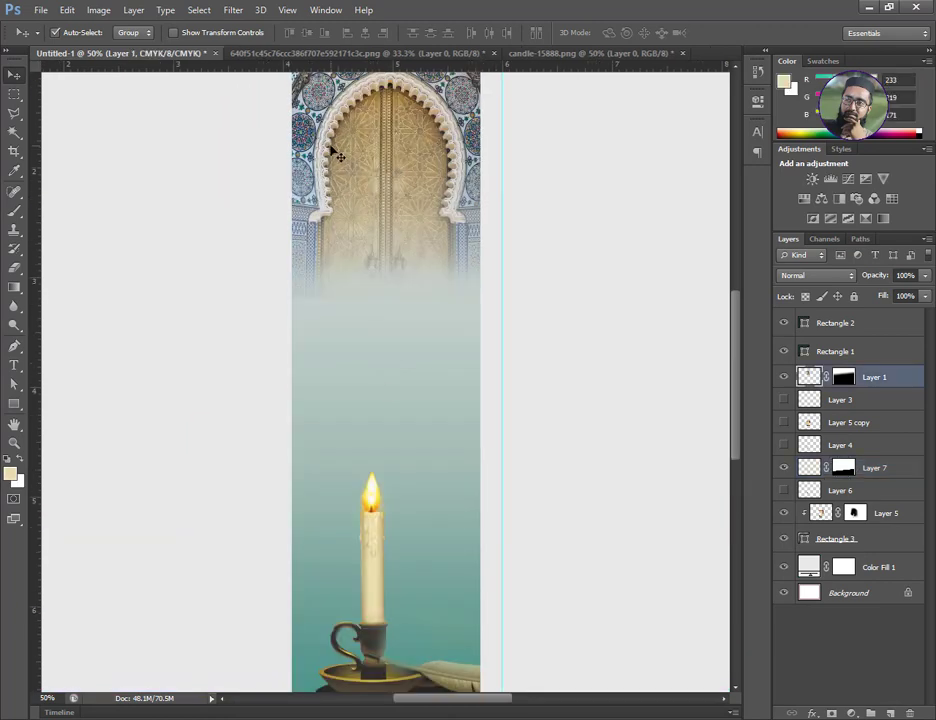
pyautogui.press('b')
pyautogui.hotkey('ctrl', '\\')
pyautogui.press('d')
pyautogui.press(']')
pyautogui.press(']')
pyautogui.press(']')
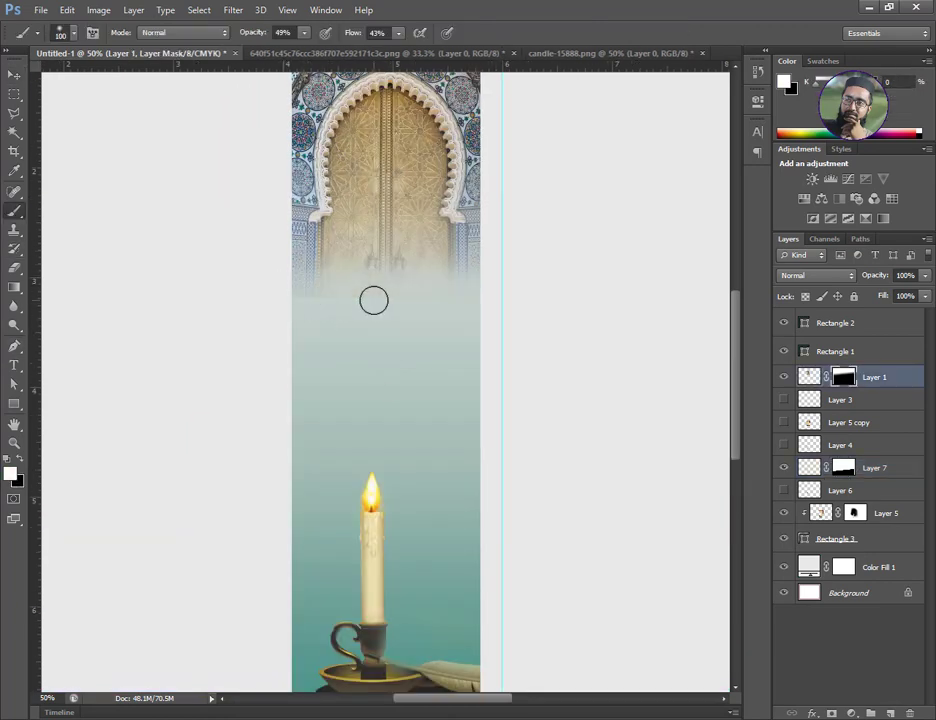
pyautogui.hotkey('ctrl', '+')
pyautogui.hotkey('ctrl', '+')
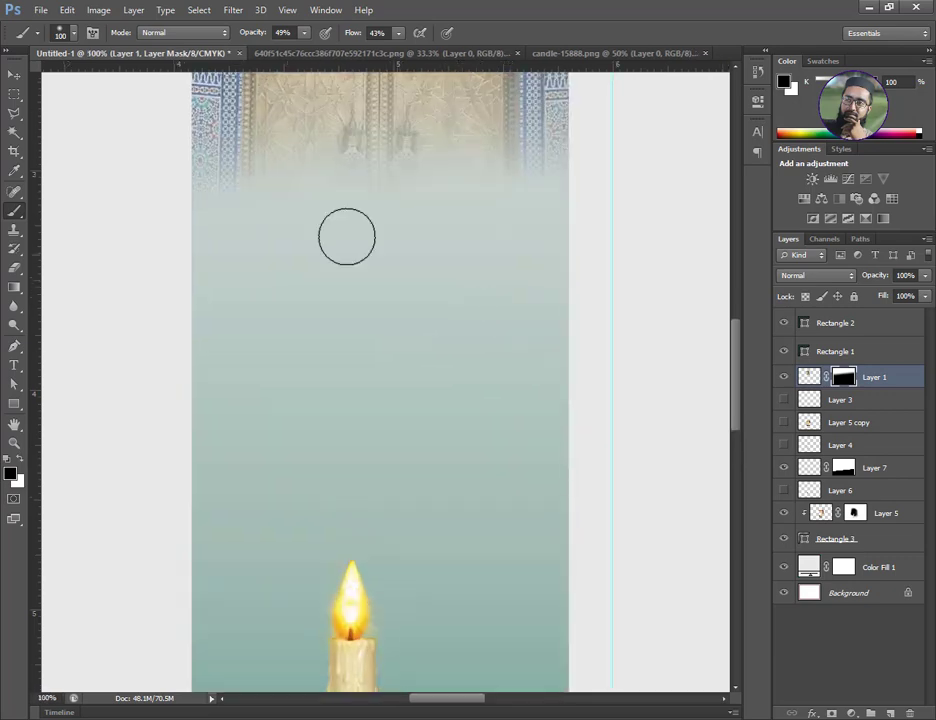
pyautogui.hotkey('ctrl', '-')
pyautogui.hotkey('ctrl', '-')
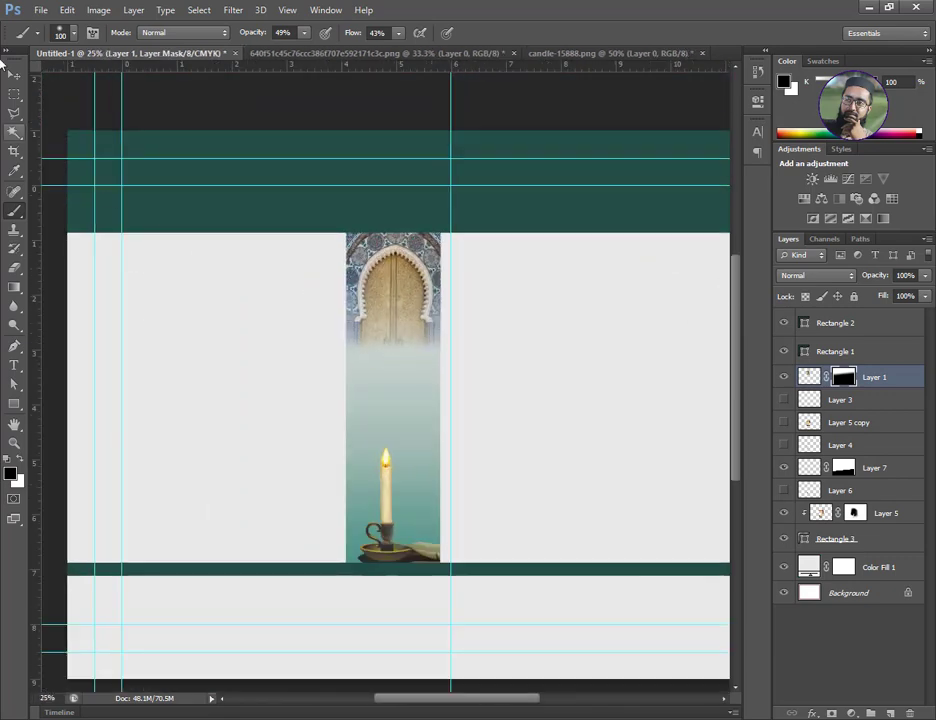
# Delete the hidden Layer 6
pyautogui.press('v')
pyautogui.click(860, 490)
pyautogui.press('Delete')
# Enlarge the candle on Layer 7 and its holder on Layer 5 slightly together and shift them up and to the right in the column
pyautogui.keyDown('ctrl'); pyautogui.click(873, 471); pyautogui.keyUp('ctrl')
pyautogui.hotkey('ctrl', 't')
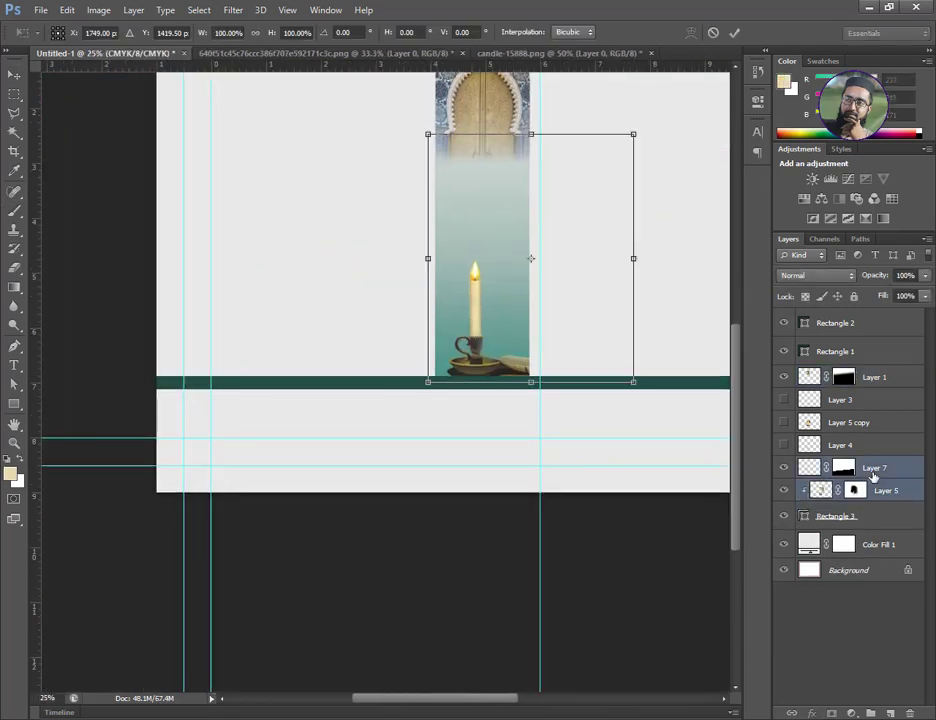
pyautogui.moveTo(422, 133)
pyautogui.mouseDown()
pyautogui.moveTo(405, 130)
pyautogui.moveTo(420, 128)
pyautogui.mouseUp()
pyautogui.moveTo(474, 295); pyautogui.dragTo(482, 285)
pyautogui.press('Return')
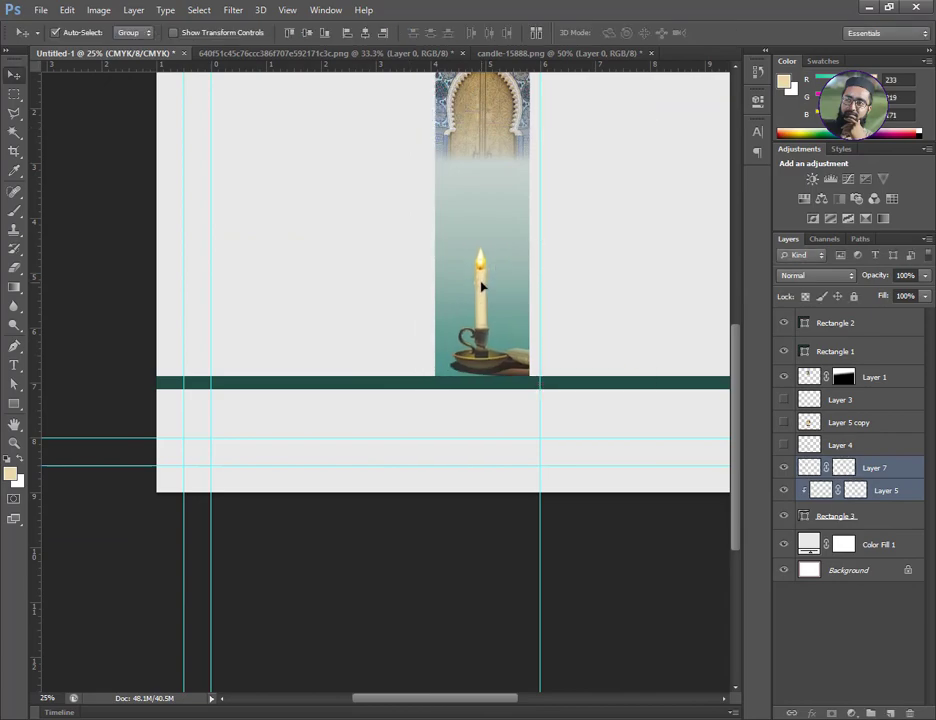
# Add a Pattern Overlay to Color Fill 1 using the geometric star lattice pattern
pyautogui.scroll(2, 400, 265)
pyautogui.hscroll(2, 300, 285)
pyautogui.click(878, 544)
pyautogui.click(811, 712)
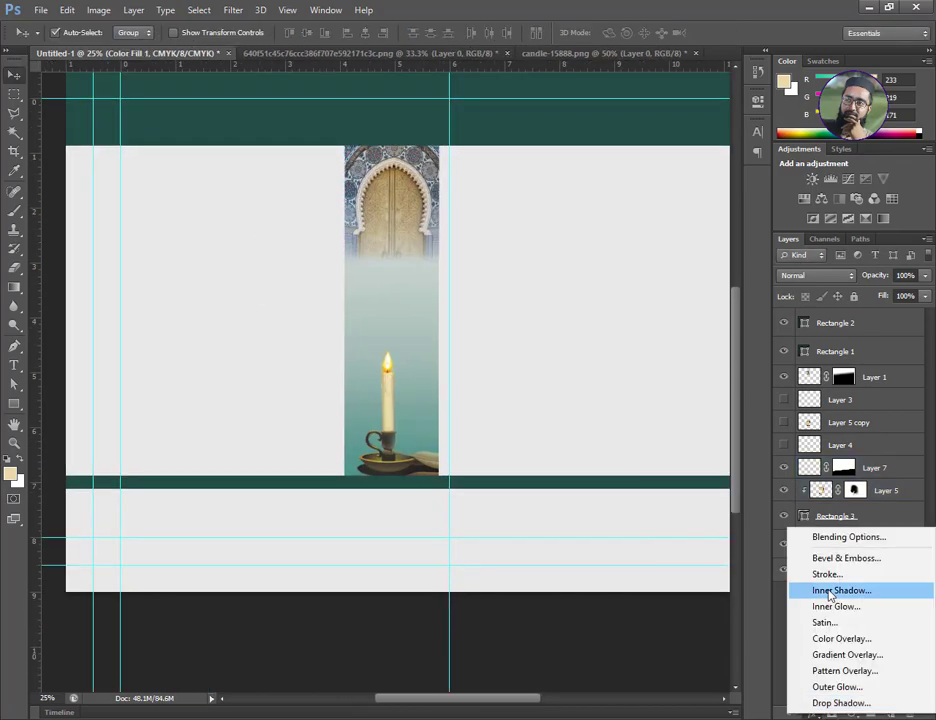
pyautogui.click(831, 608)
pyautogui.click(690, 456)
pyautogui.click(716, 498)
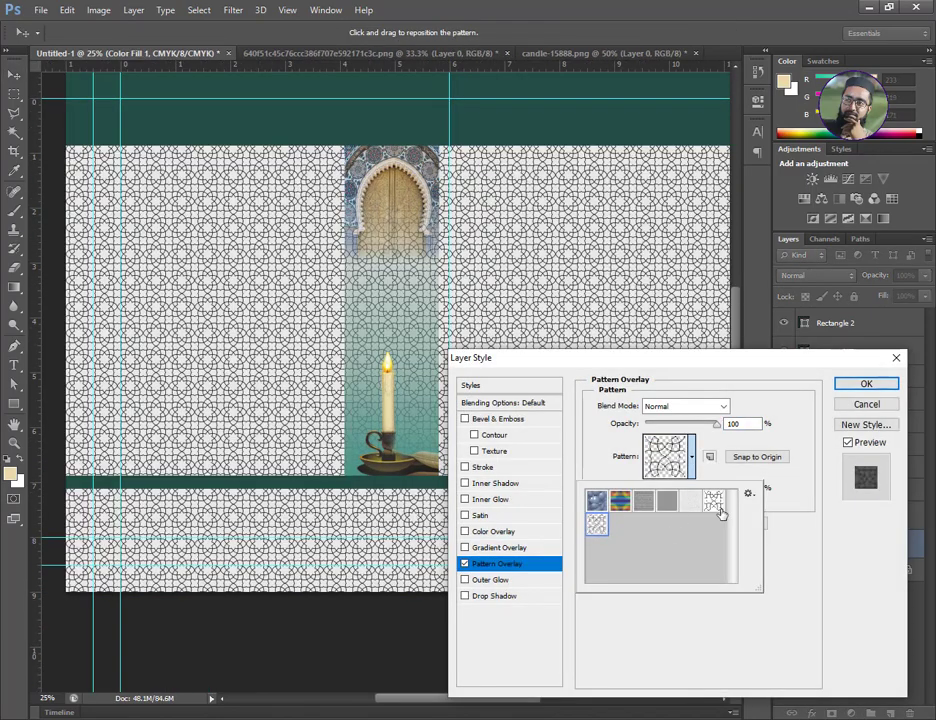
# Reduce the pattern overlay's opacity to about 13% and its scale to 93%, and apply the layer style
pyautogui.moveTo(716, 423); pyautogui.dragTo(672, 424)
pyautogui.moveTo(700, 488); pyautogui.dragTo(679, 490)
pyautogui.moveTo(662, 431); pyautogui.dragTo(653, 427)
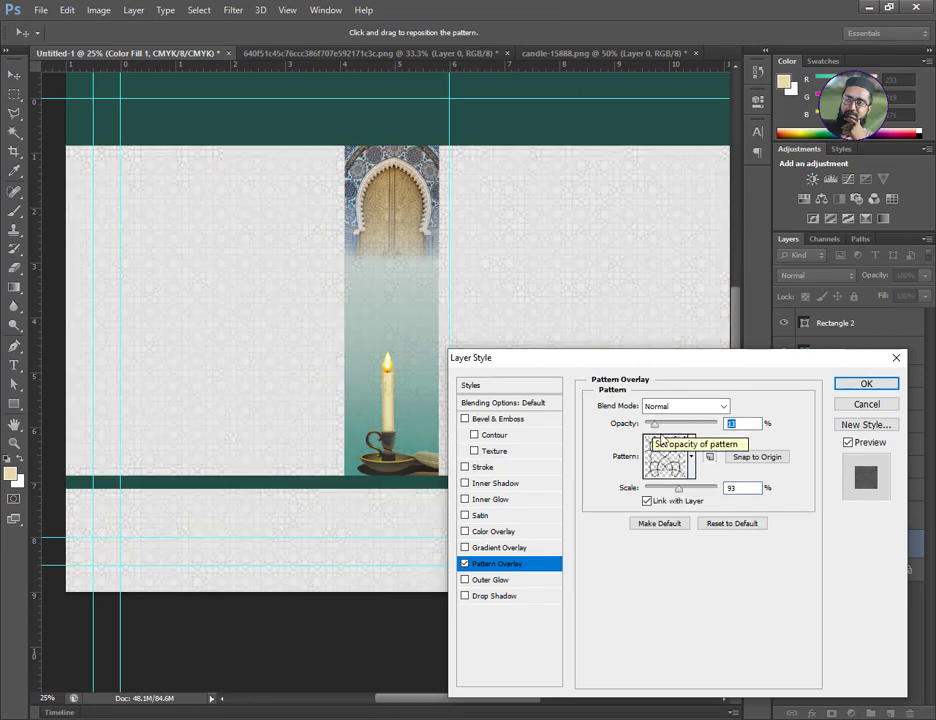
pyautogui.click(866, 385)
pyautogui.hotkey('ctrl', '-')
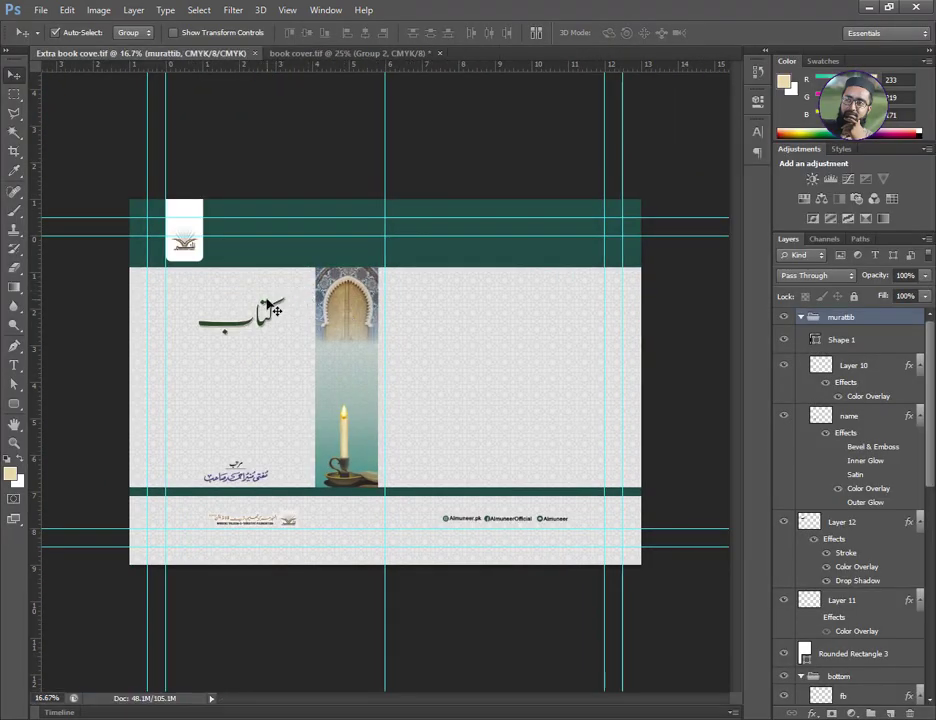
# Hide the panels and examine the finished cover in Extra book cove.tif, including its title, door and candle column, and footer logos
pyautogui.press('Tab')
pyautogui.hotkey('ctrl', '+')
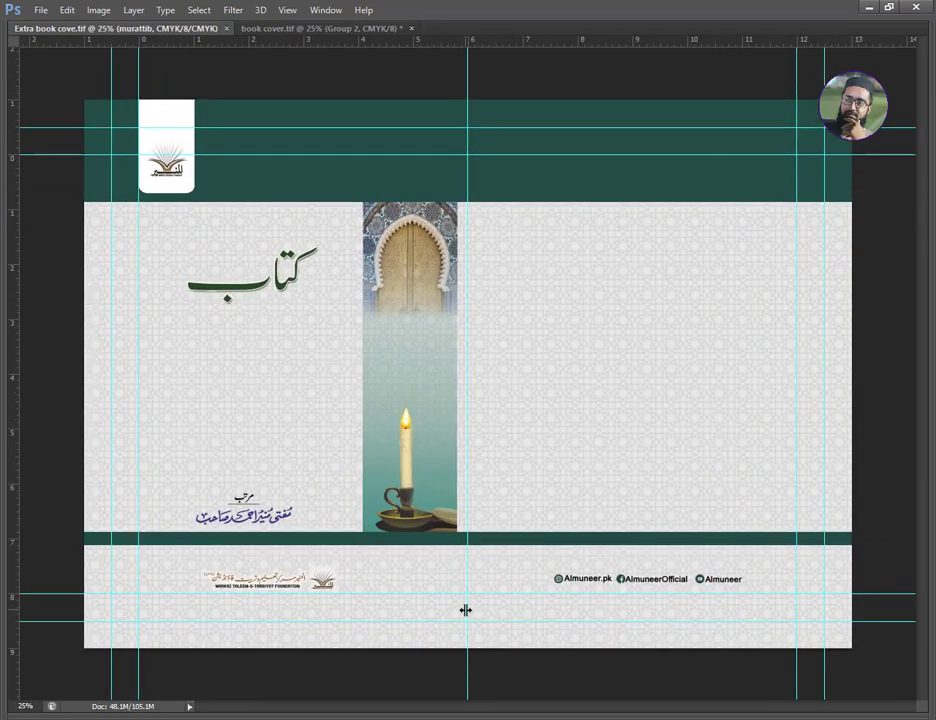
pyautogui.hotkey('ctrl', '+')
pyautogui.moveTo(742, 631); pyautogui.dragTo(602, 400)
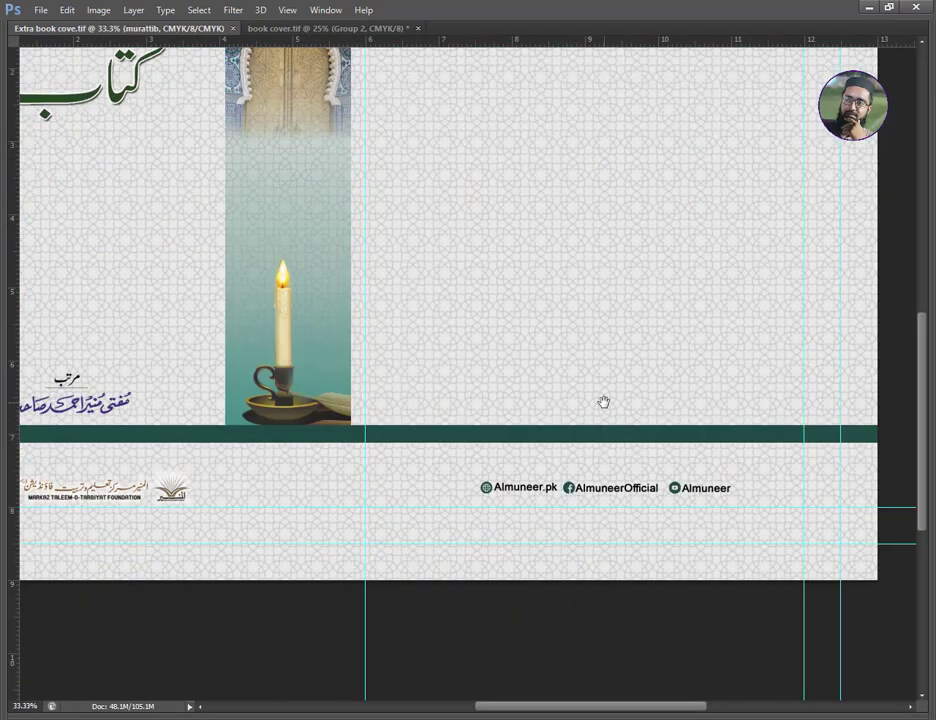
pyautogui.scroll(6, 526, 398)
pyautogui.hscroll(-5, 526, 398)
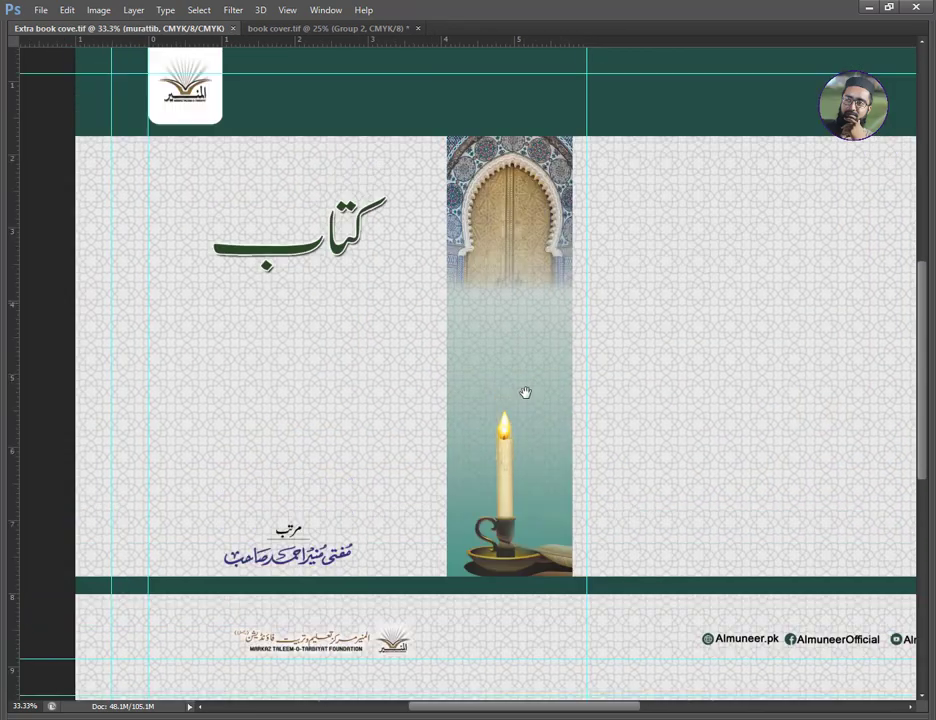
pyautogui.scroll(1, 483, 407)
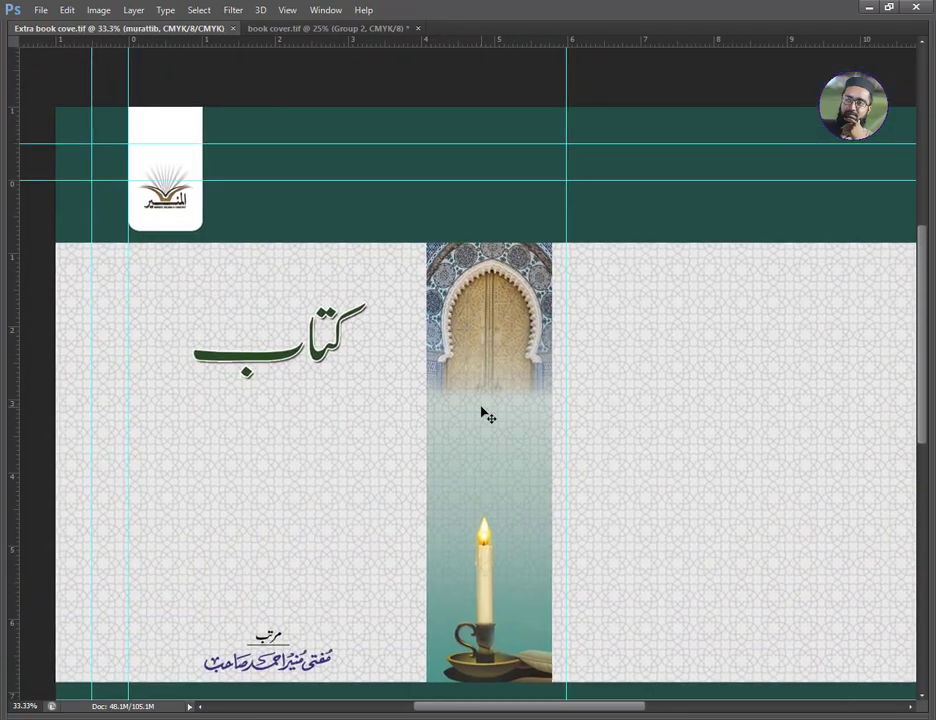
pyautogui.hotkey('ctrl', '-')
pyautogui.hotkey('ctrl', '-')
pyautogui.hotkey('ctrl', '+')
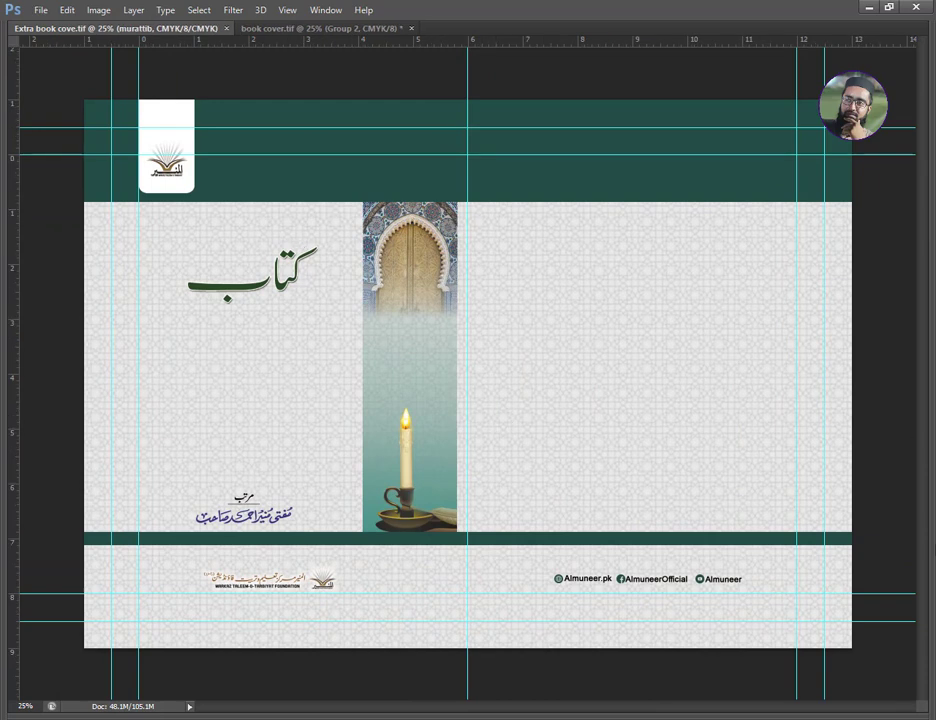
pyautogui.moveTo(906, 549)
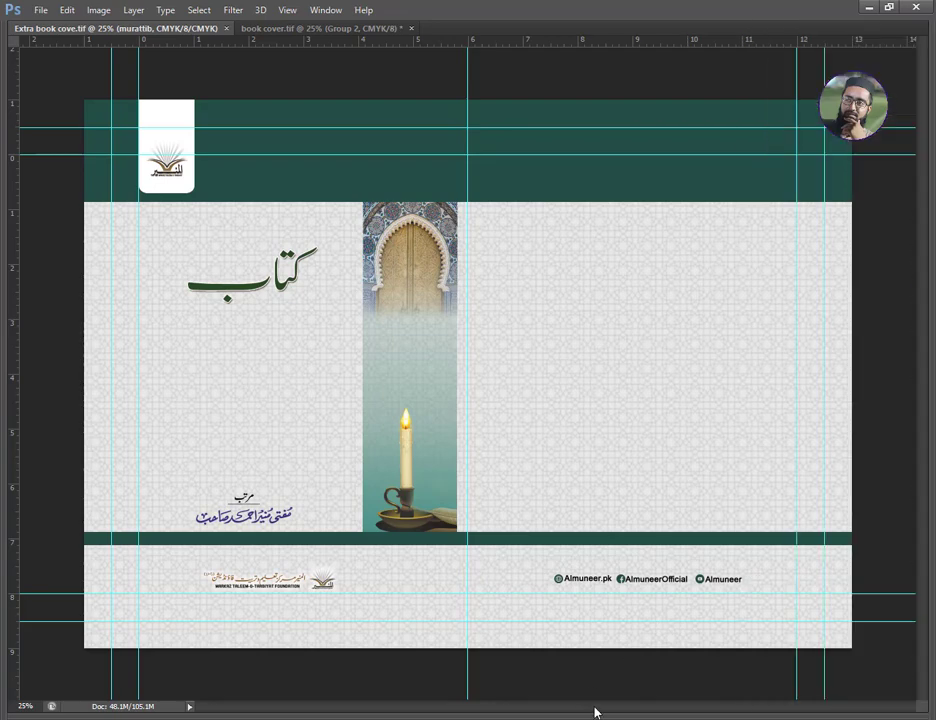